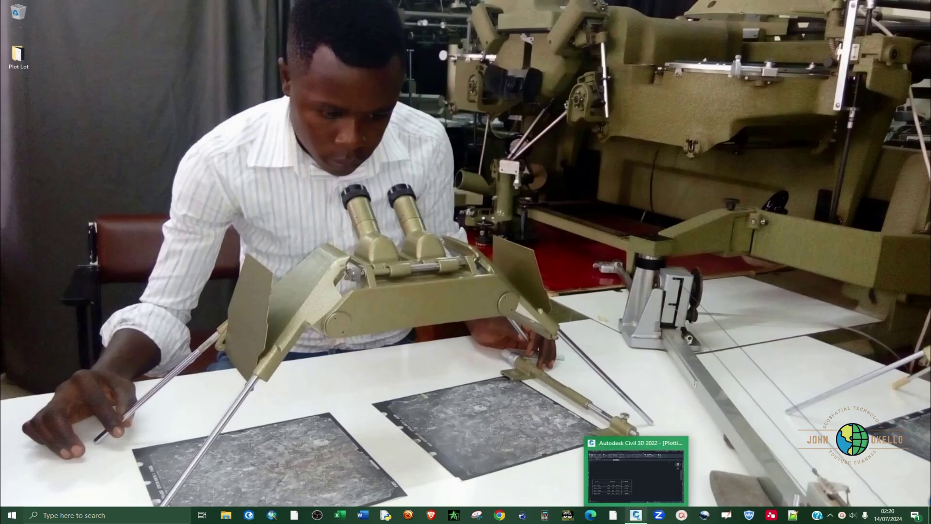
- Restore the Civil 3D 2022 window showing Plotting.dwg and its bearing/distance table
click(636, 515)
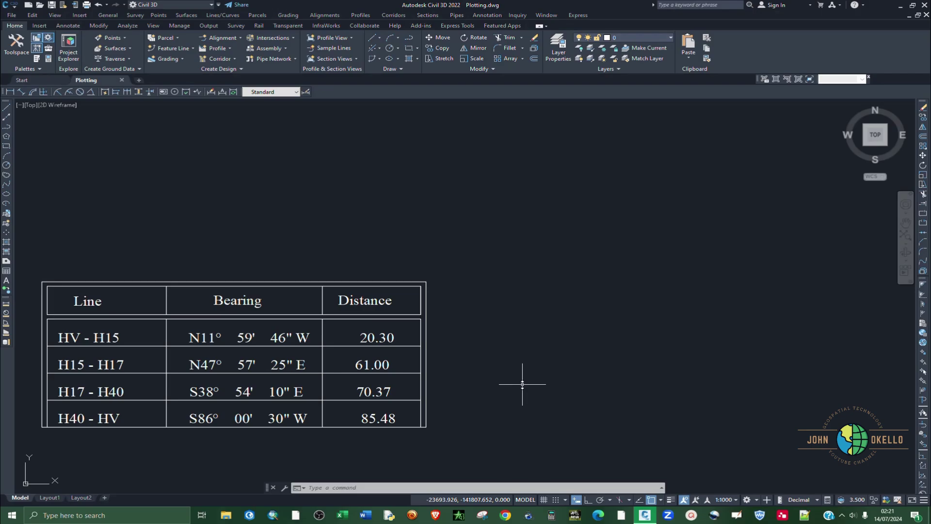
- Start the LINE command from Home > Draw > Create Line, after cancelling a typed L attempt
text(L)
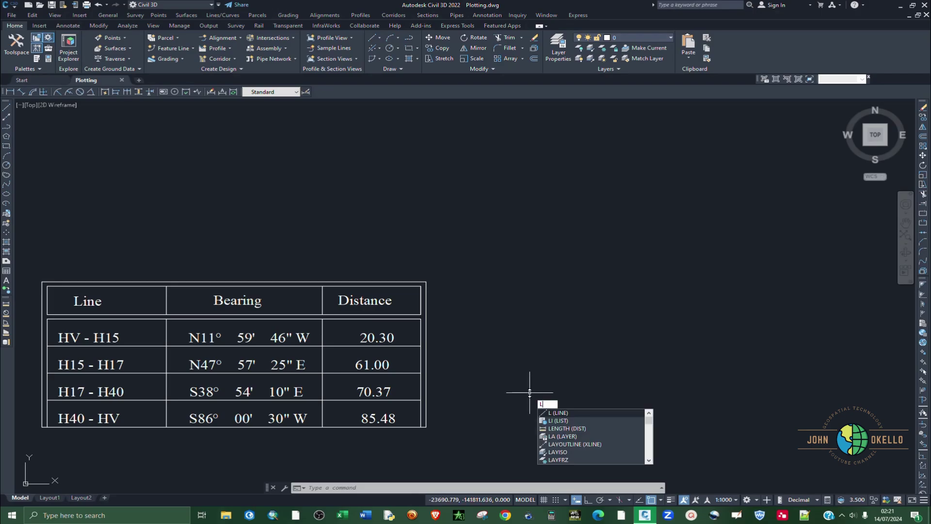
click(563, 415)
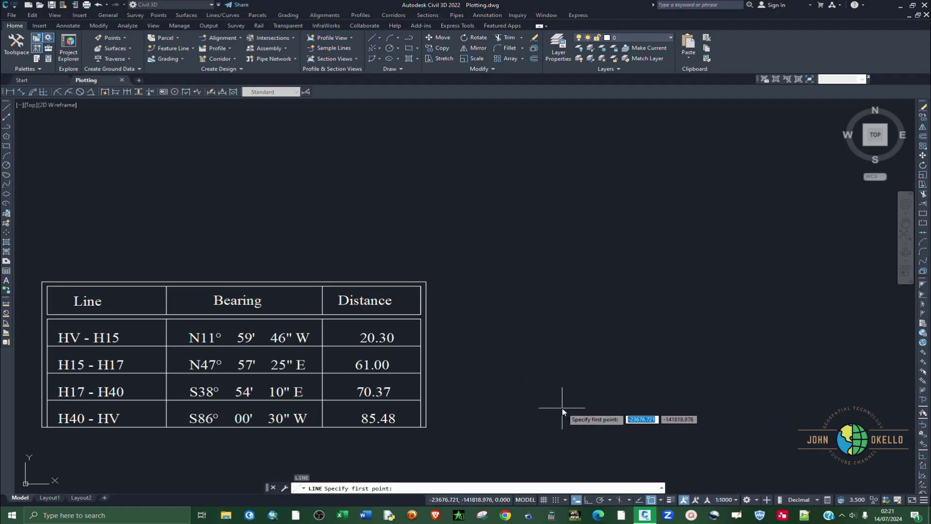
key(Escape)
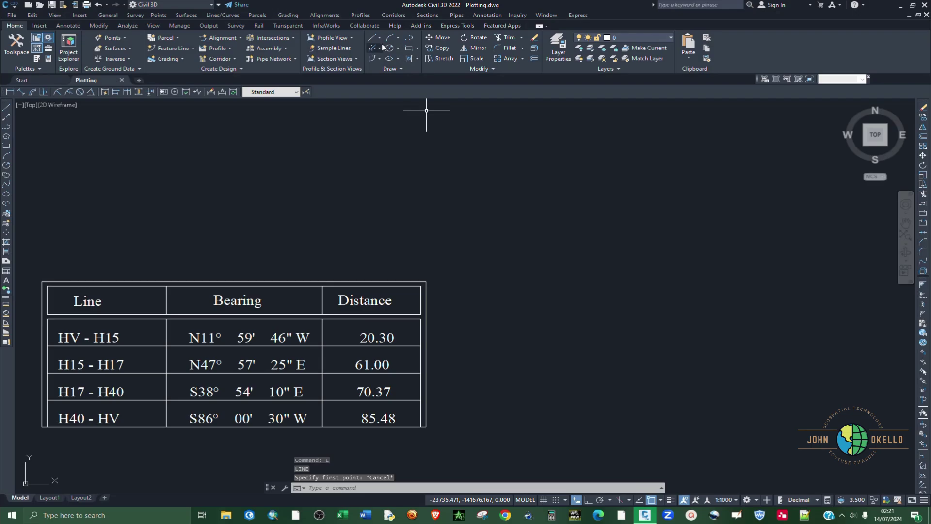
click(380, 37)
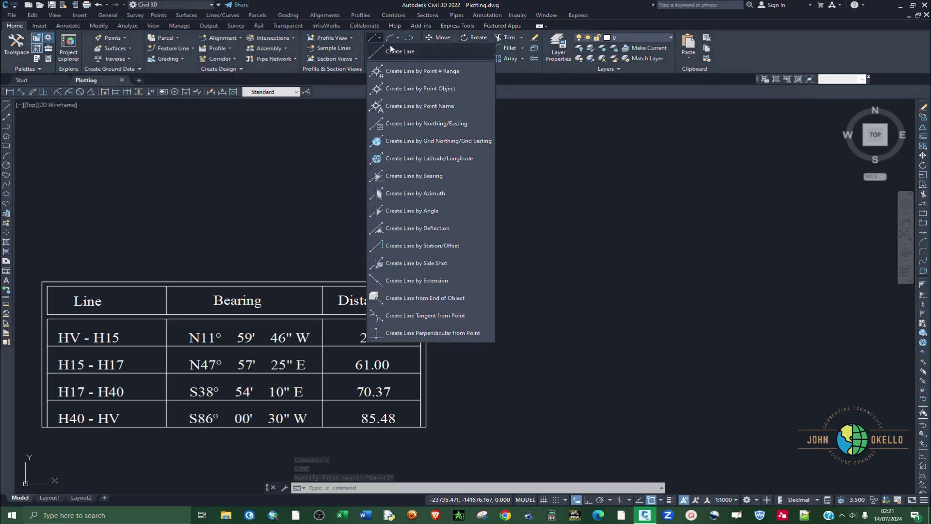
click(391, 50)
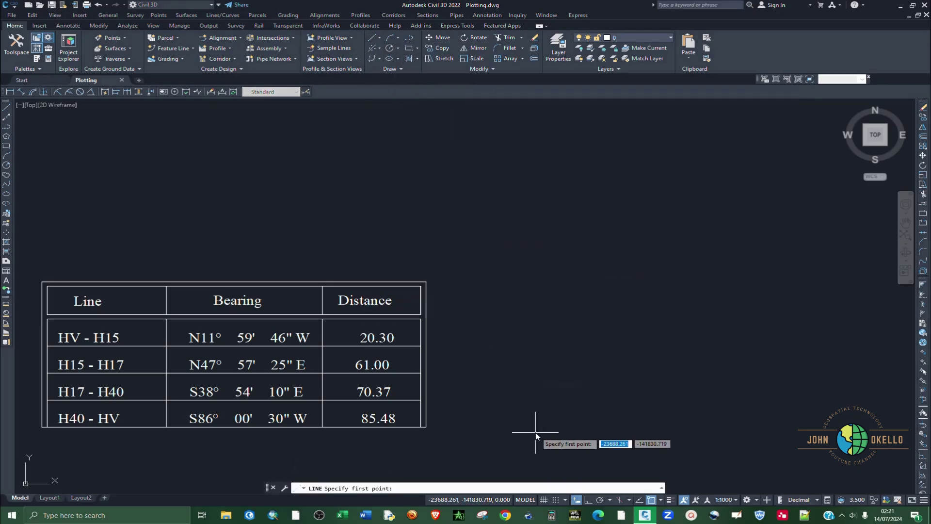
click(565, 433)
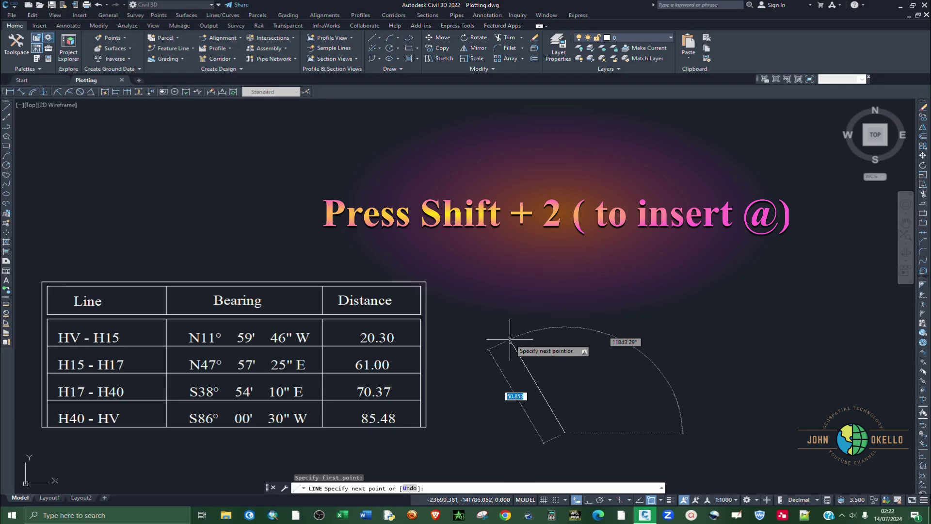
text(@)
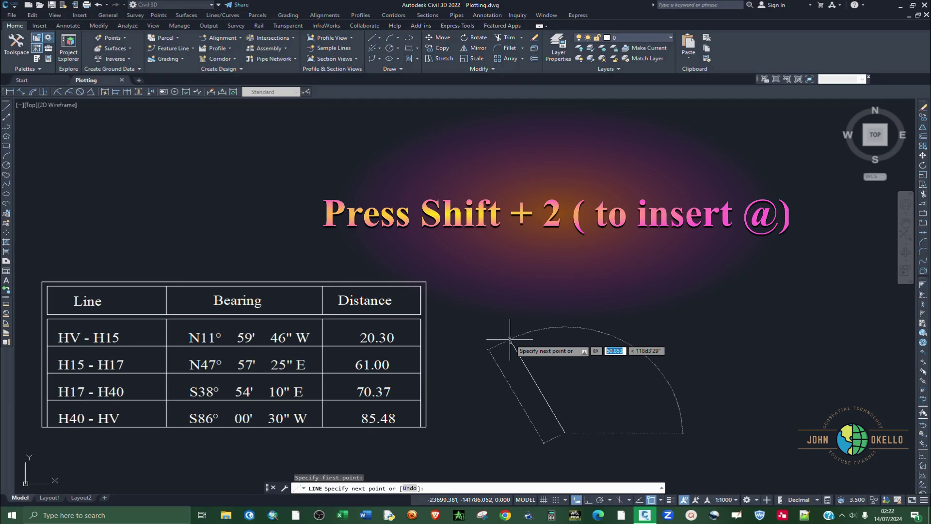
text(20)
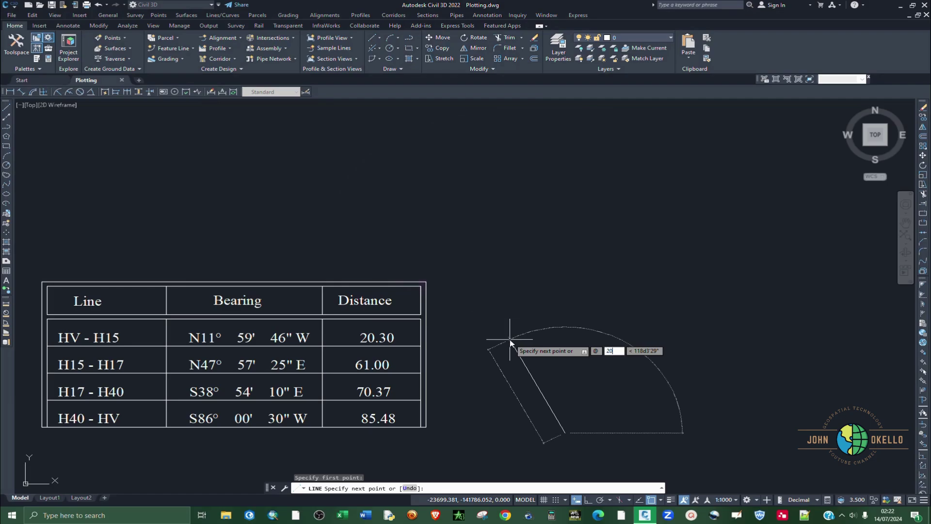
text(.30)
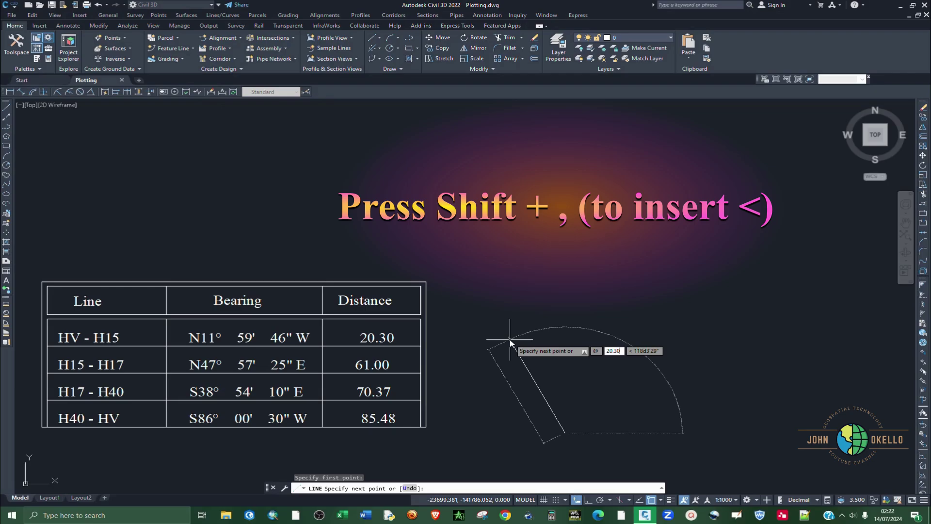
text(<)
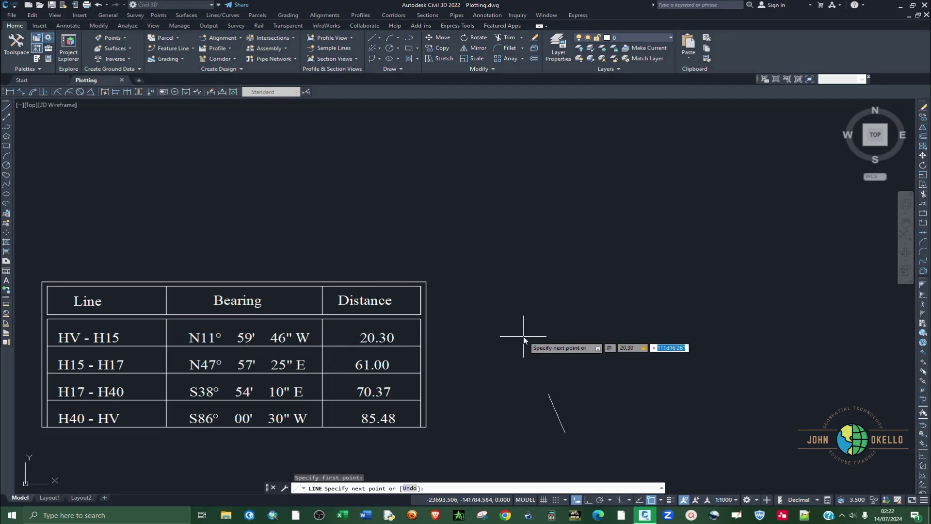
text(n11d)
text(59'46")
text(")
key(Return)
key(End)
- Commit the 20.30 side and enter the next leg as 61 at N47°57'25"E
text(w)
key(Return)
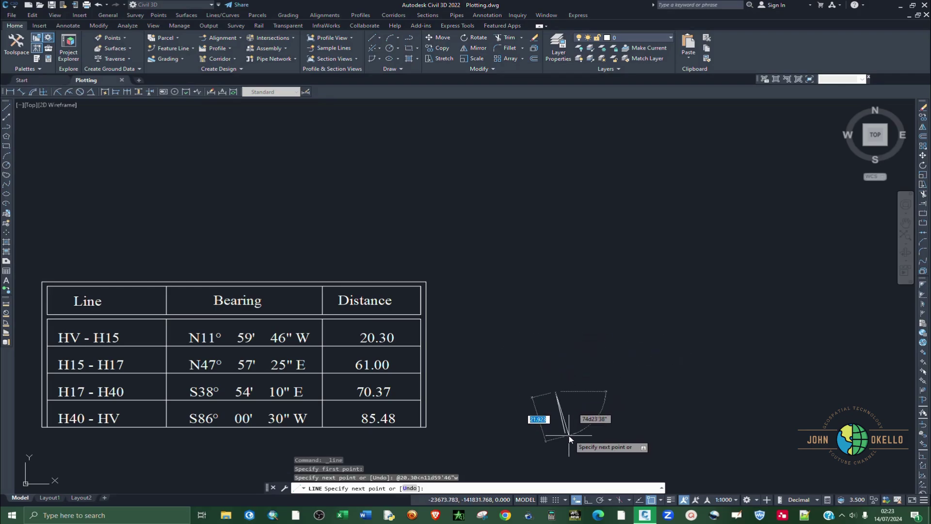
scroll(570, 437, up, 2)
scroll(572, 433, down, 2)
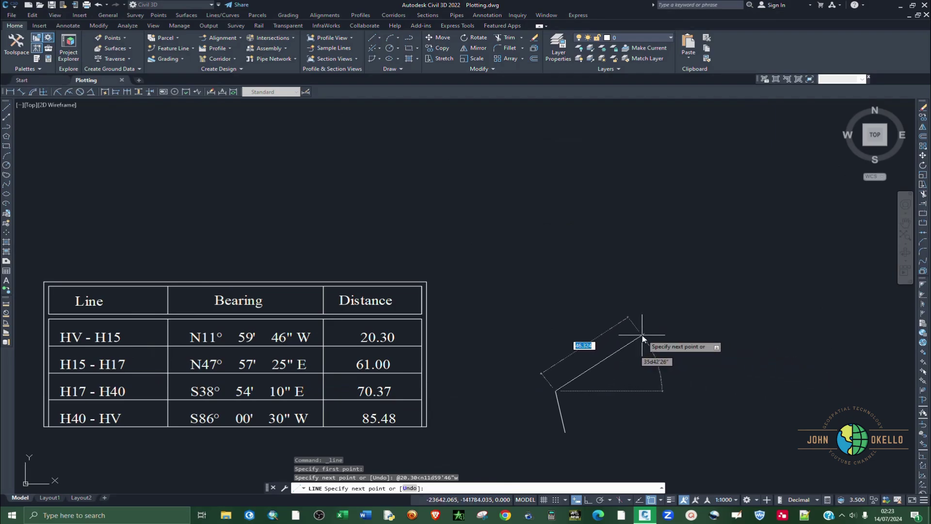
text(@)
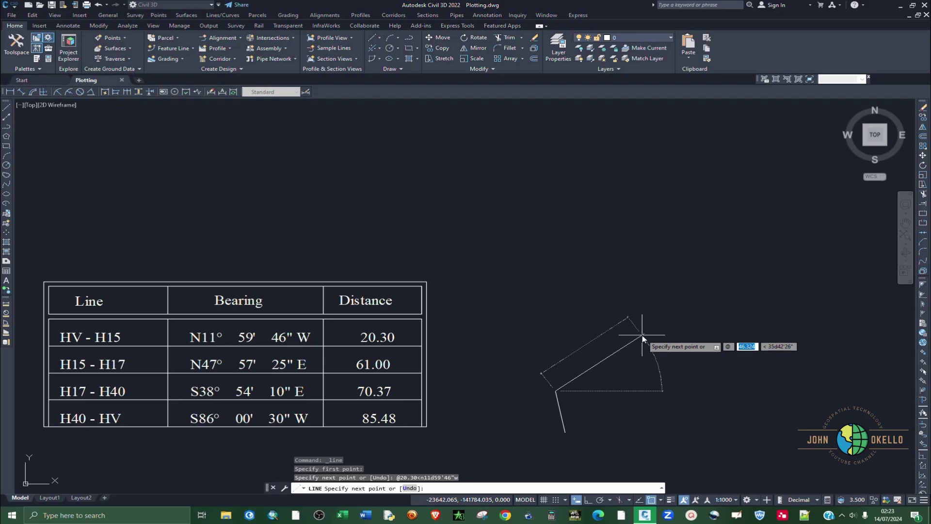
text(61)
key(Tab)
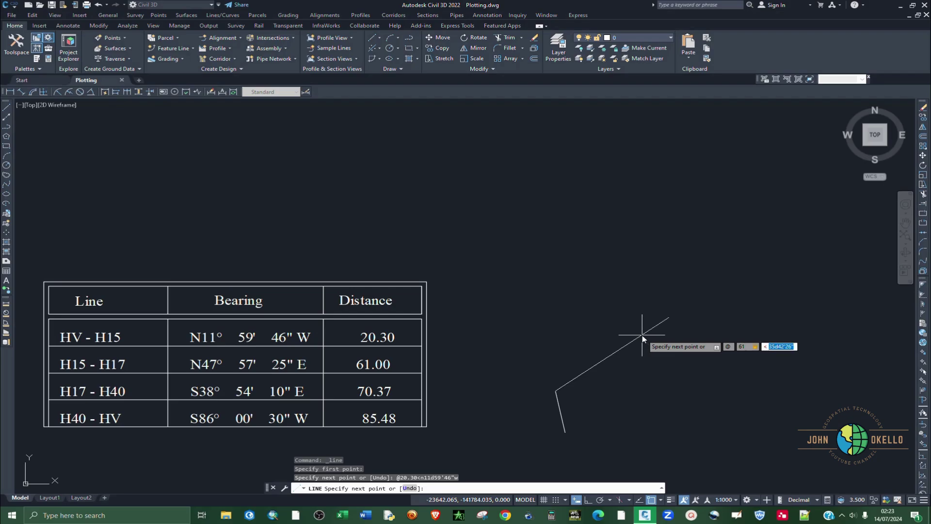
text(n47d57'25"e)
- Commit the 61.00 side and enter the third leg as 70.37 at S38°54'10"E
key(Return)
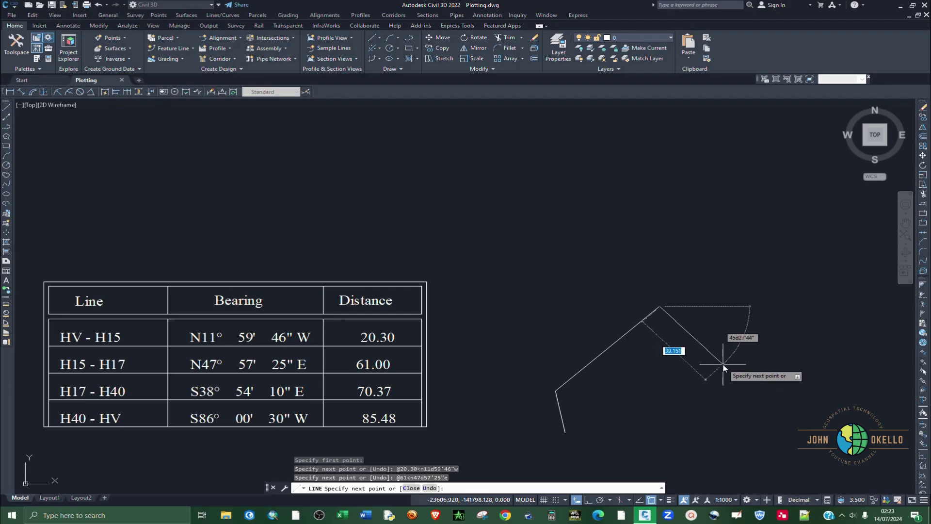
text(@)
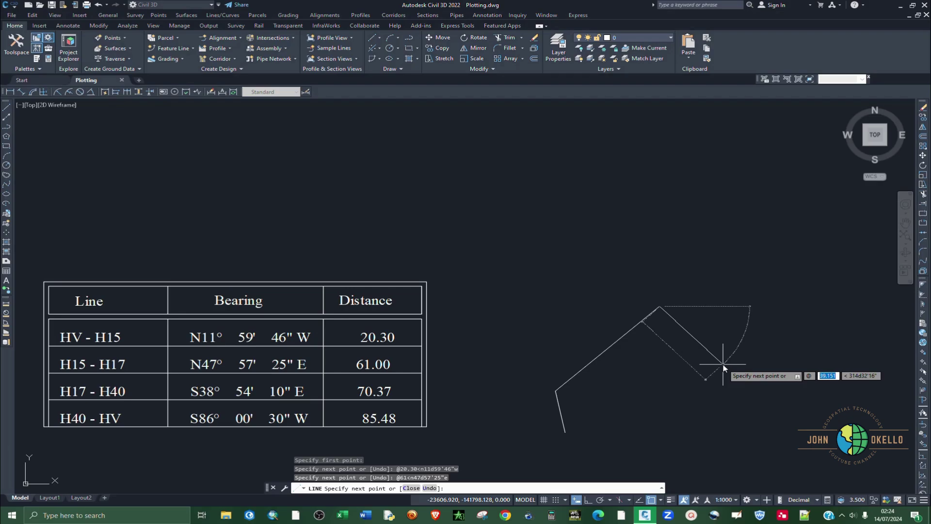
text(70.37)
key(Tab)
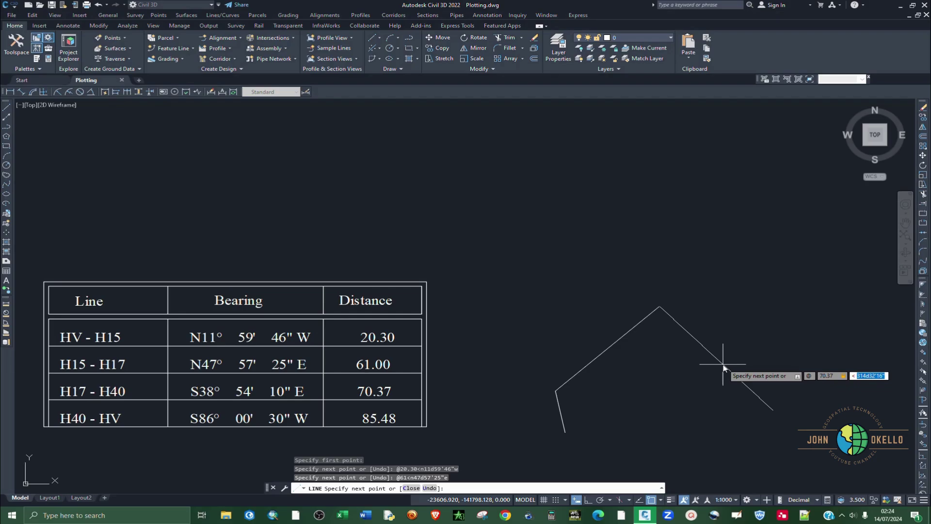
text(s3)
text(10"e)
- Commit the 70.37 side, draw the 85.48 side at S86°00'30"W, end LINE and save
key(Return)
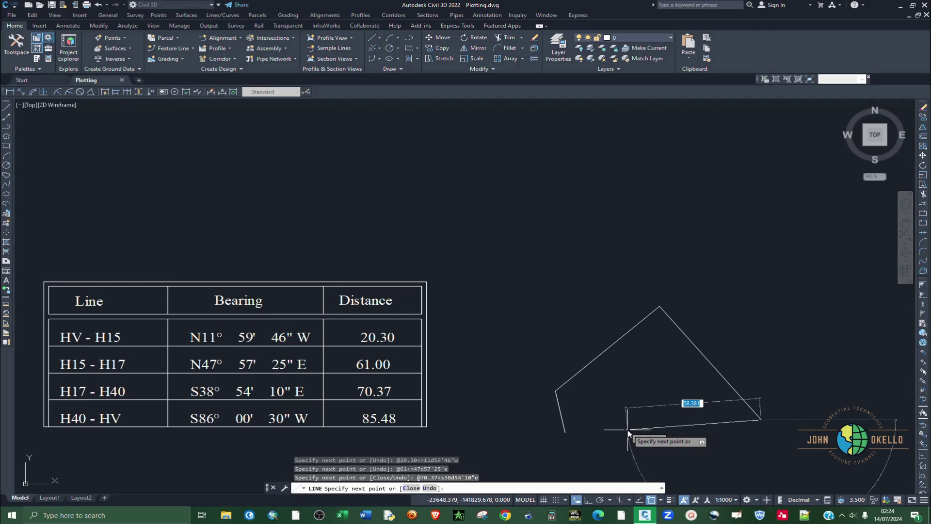
text(@)
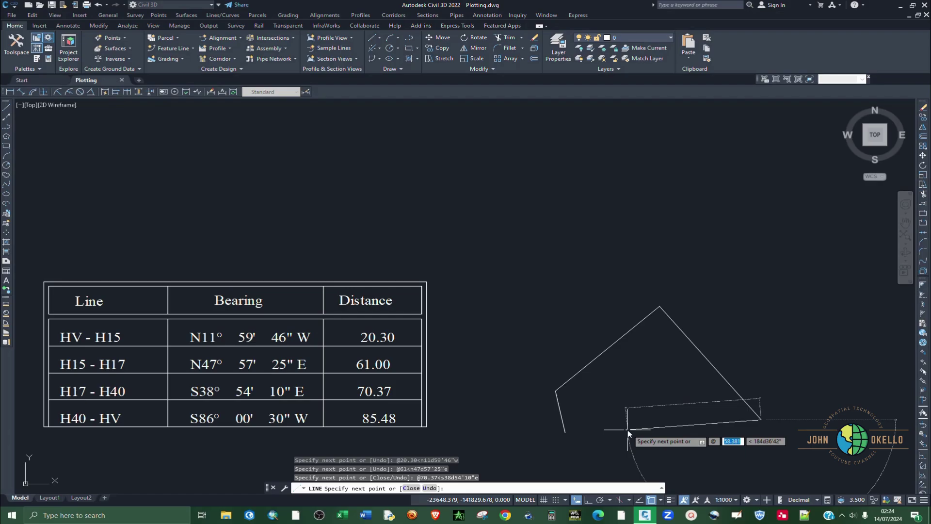
text(85.48)
key(Tab)
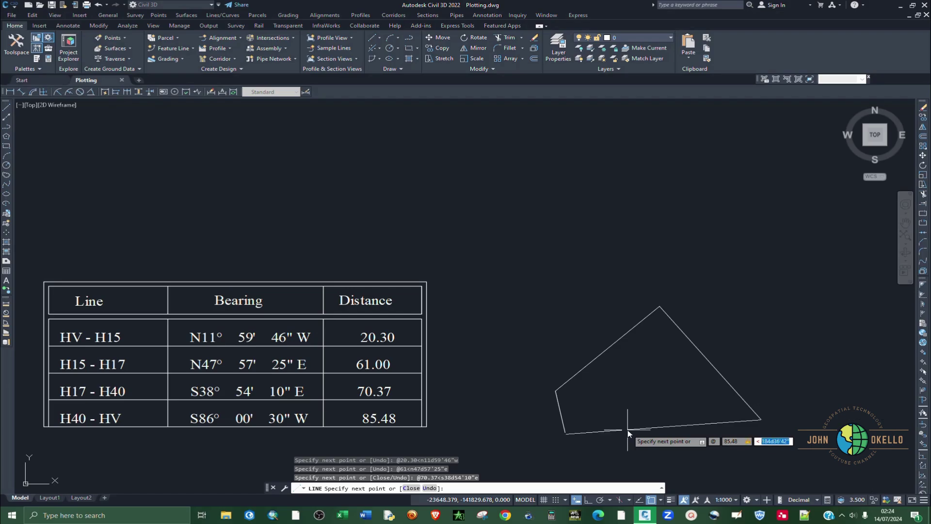
text(s8)
text(6d0'30"w)
key(Return)
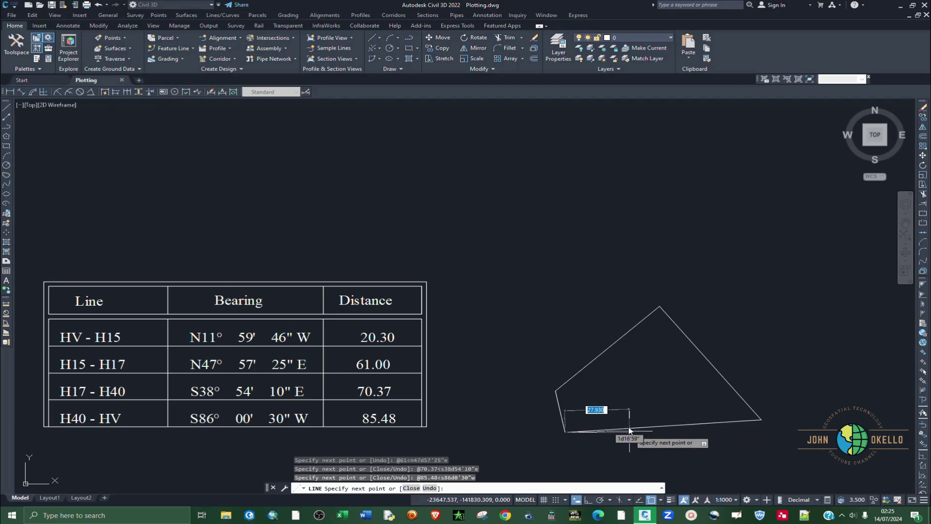
key(Escape)
key(ctrl+s)
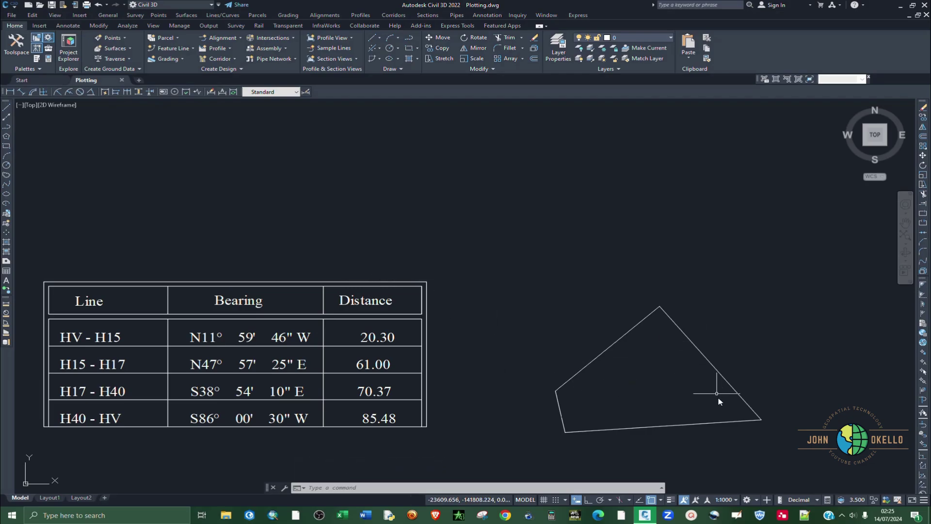
- Open Add Line and Curve Labels from the Annotate tab and begin adding labels
click(60, 25)
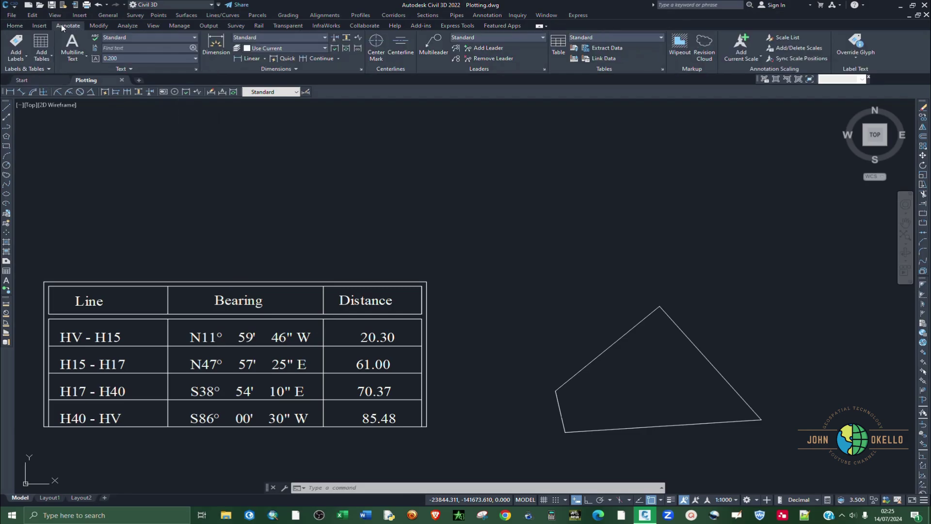
click(20, 57)
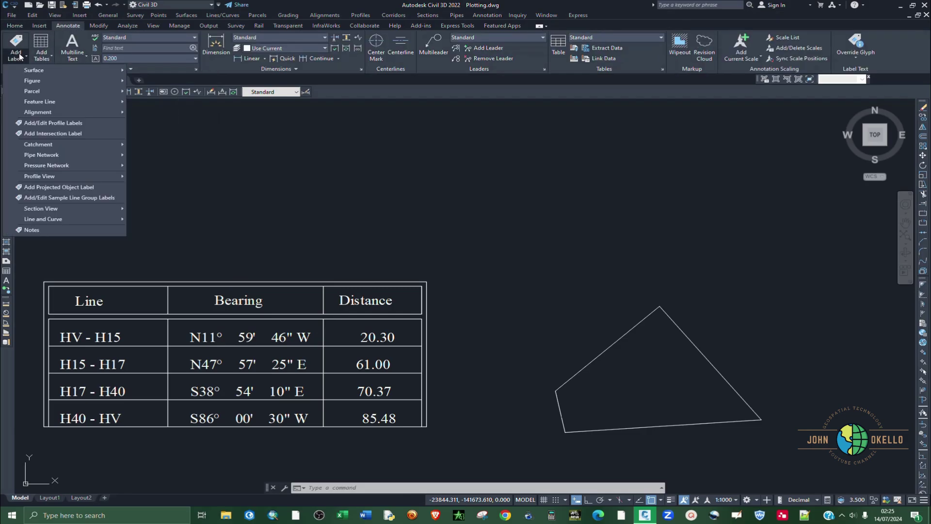
mouse_move(48, 207)
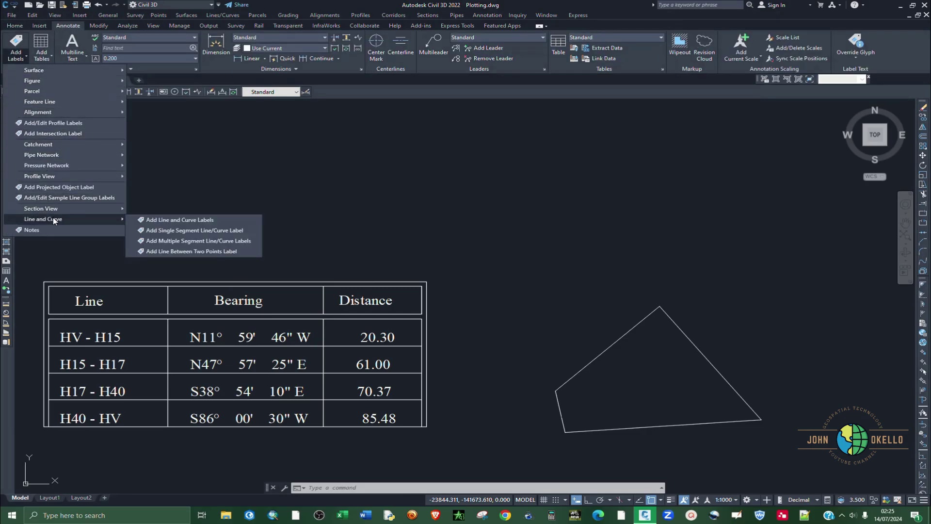
click(189, 221)
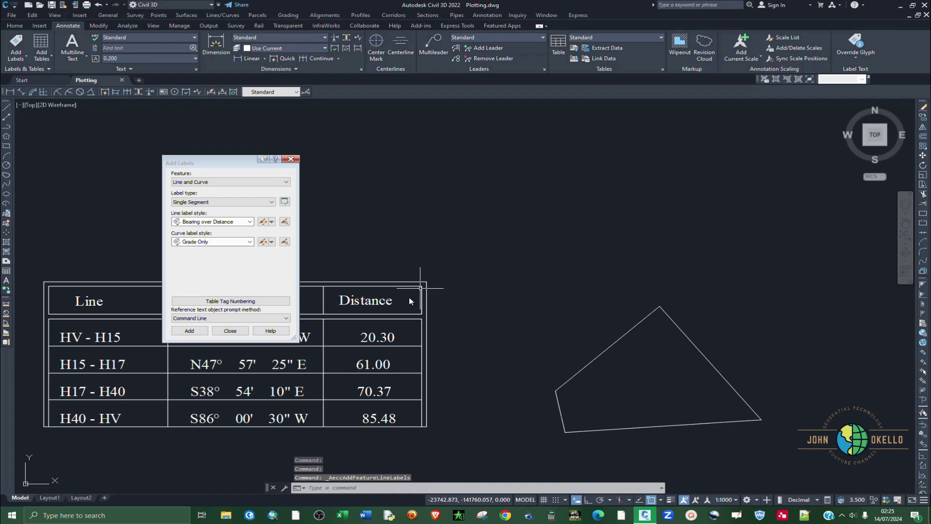
click(185, 331)
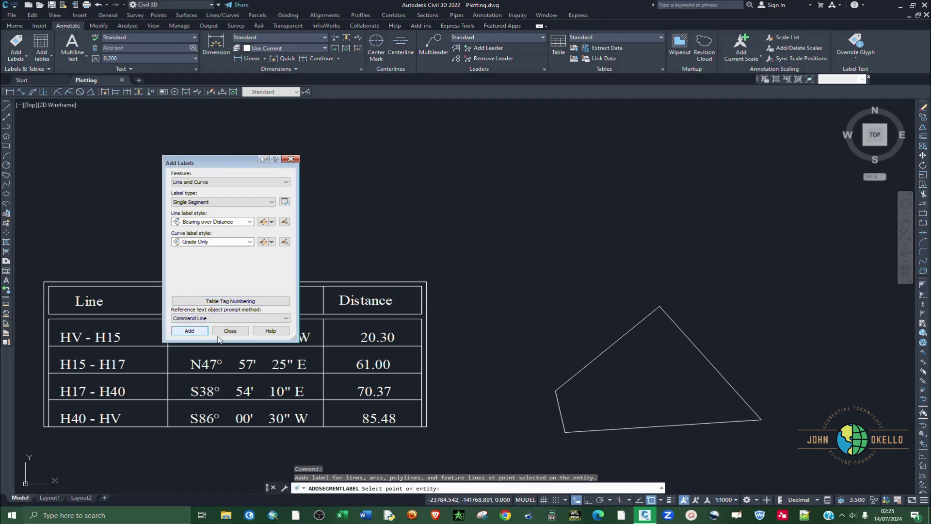
- Label the sides 20.30, 61.00 N47°57'25"E, 70.37 S38°54'10"E, 85.48 S86°00'30"W, then close the dialog
click(560, 411)
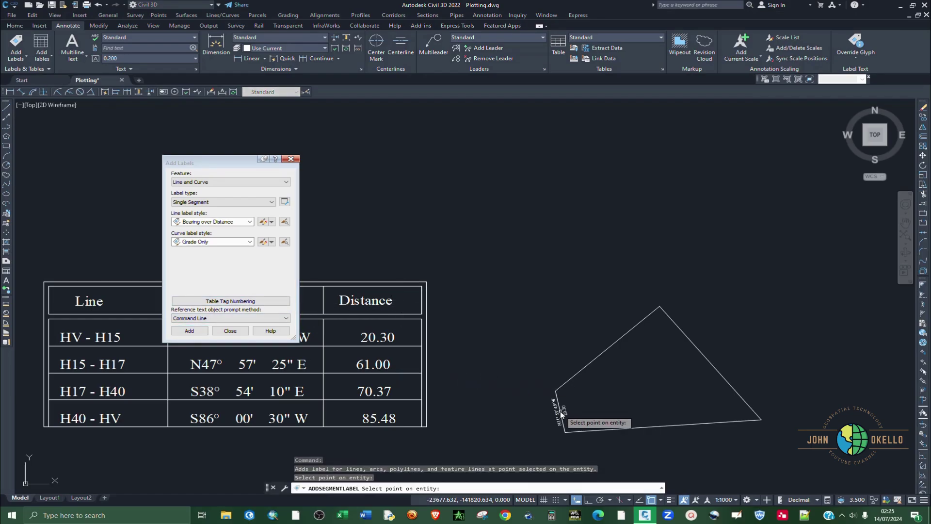
click(610, 348)
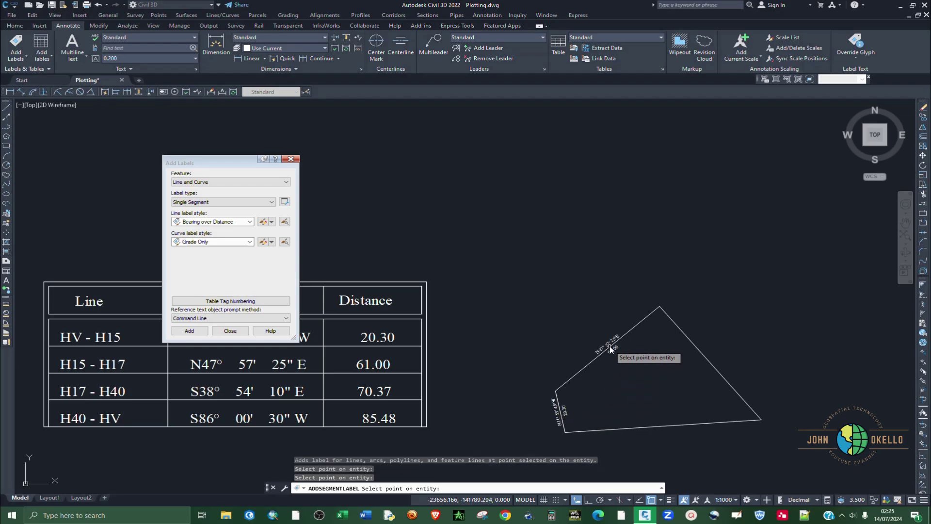
click(709, 361)
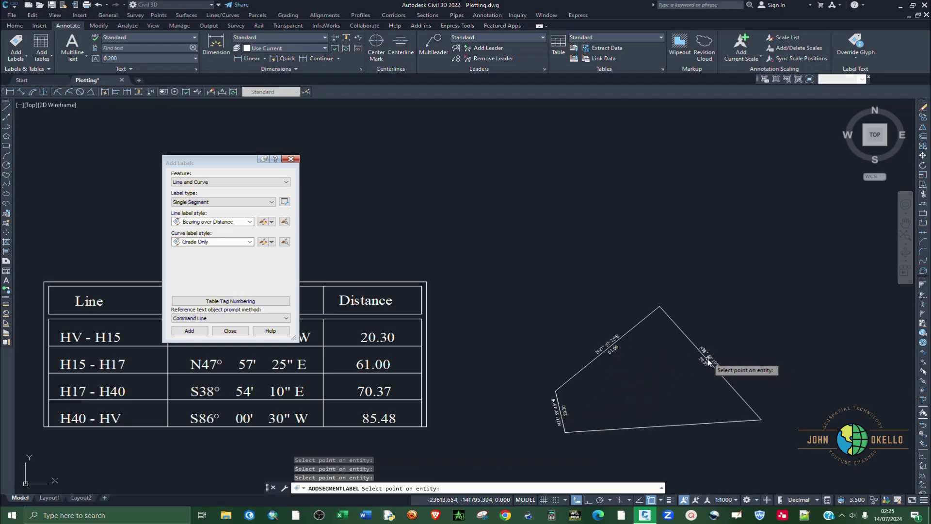
click(664, 426)
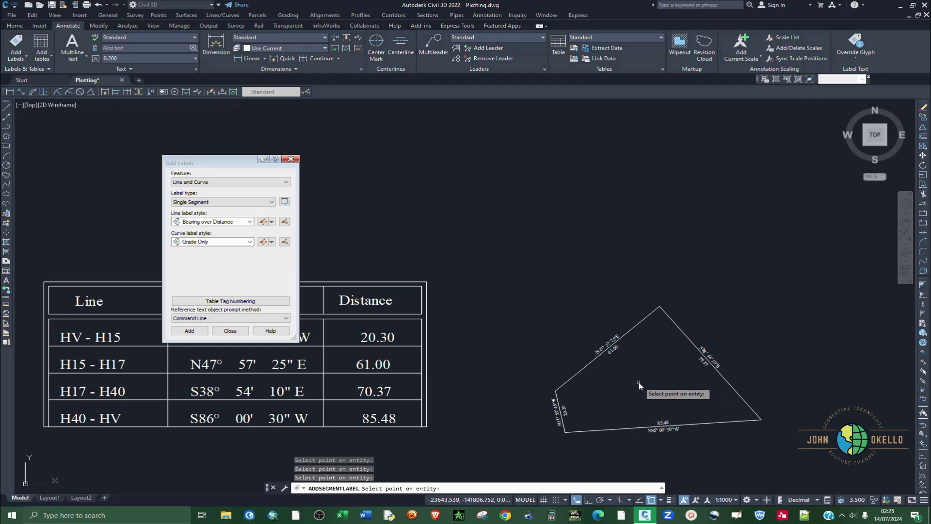
key(Escape)
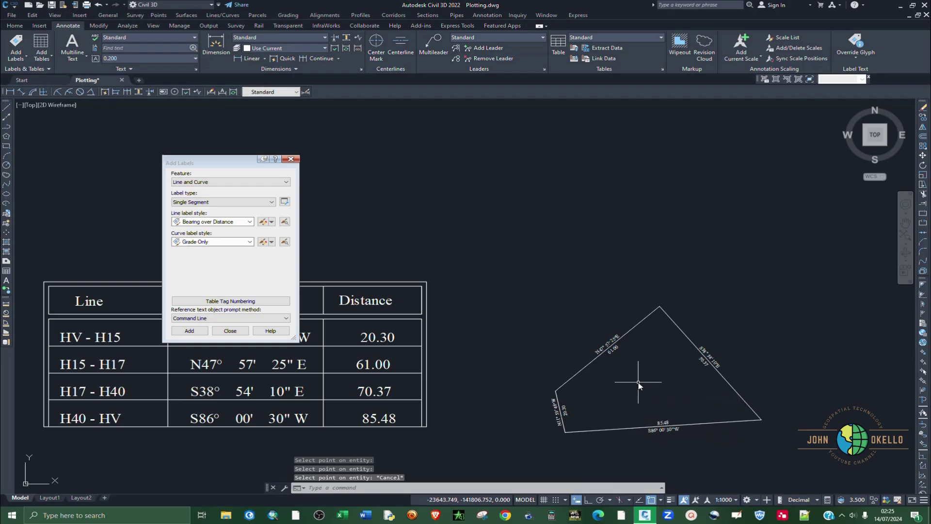
click(291, 159)
click(10, 25)
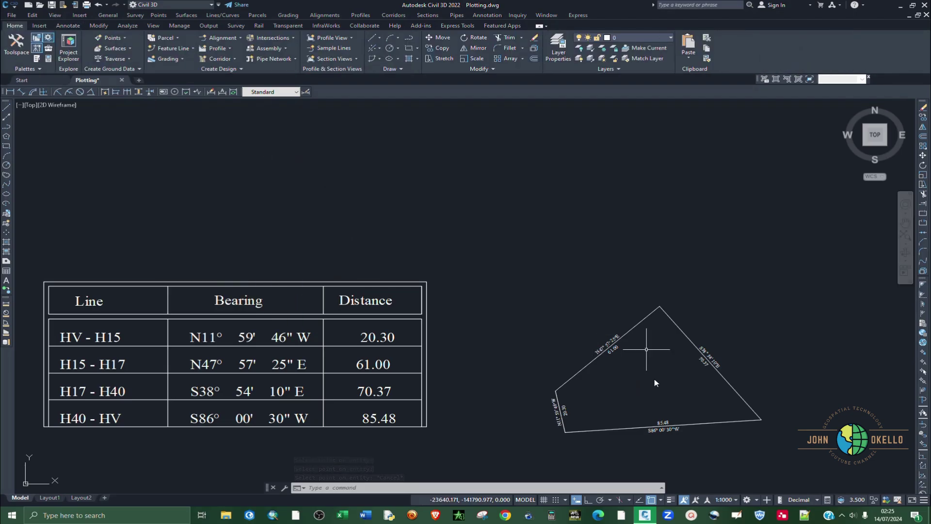
key(ctrl+s)
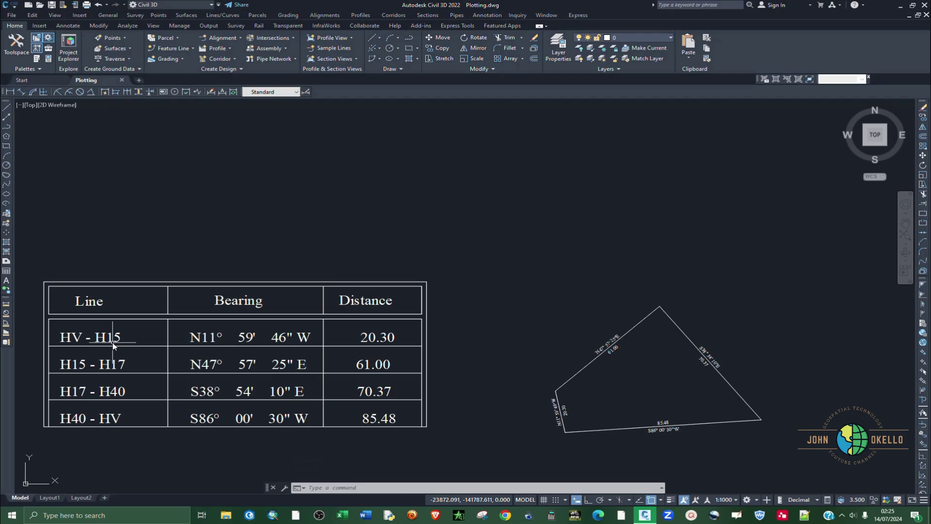
scroll(574, 435, up, 2)
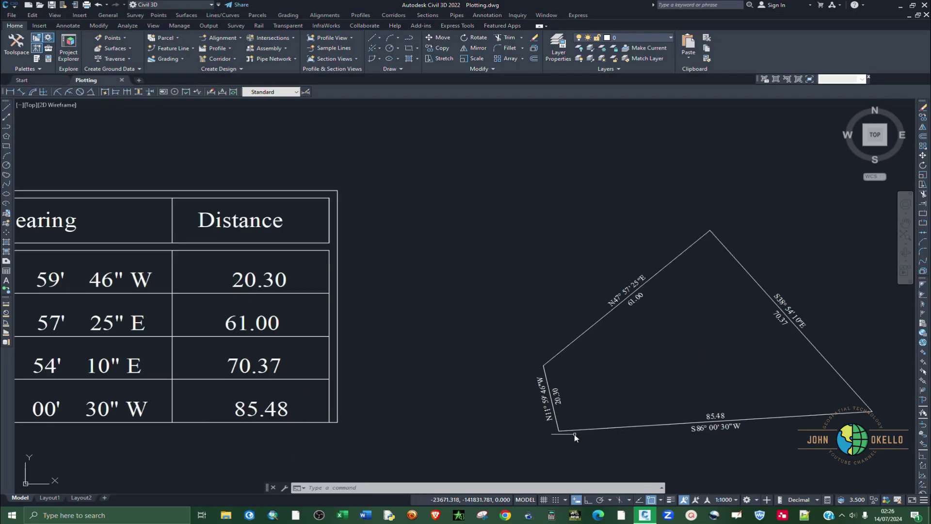
scroll(574, 434, up, 2)
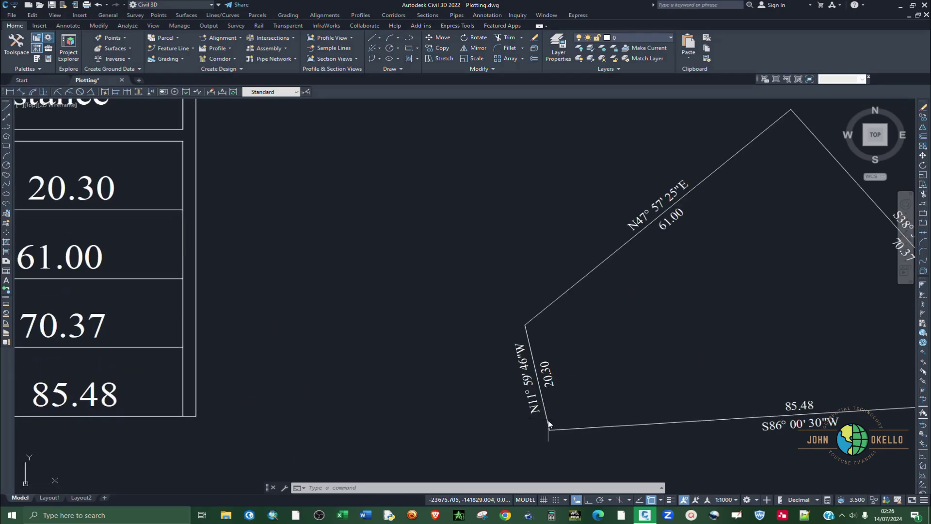
click(548, 420)
key(ctrl+s)
key(Escape)
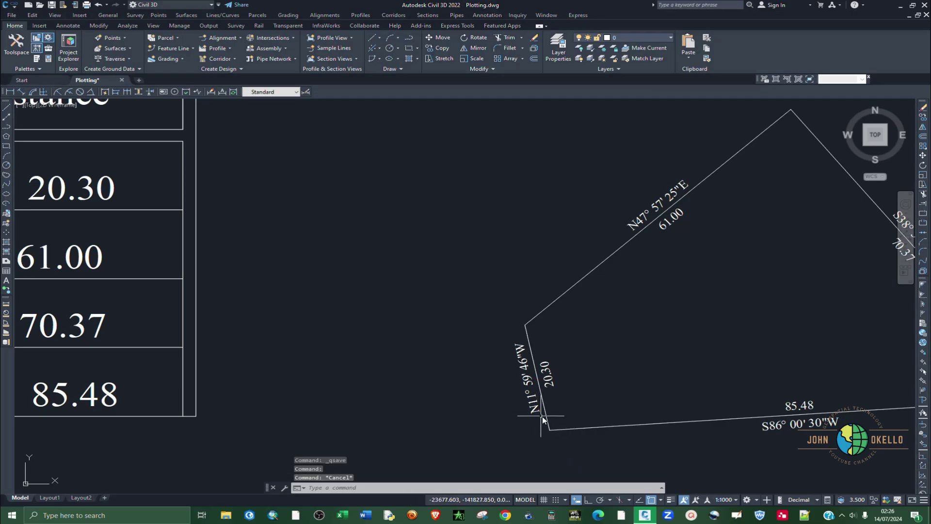
scroll(536, 415, down, 2)
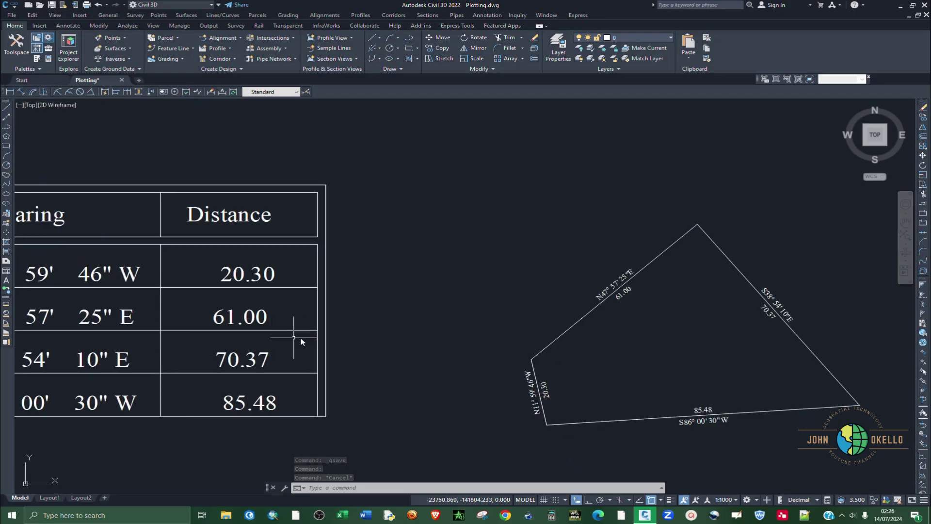
scroll(301, 333, down, 2)
scroll(432, 378, up, 3)
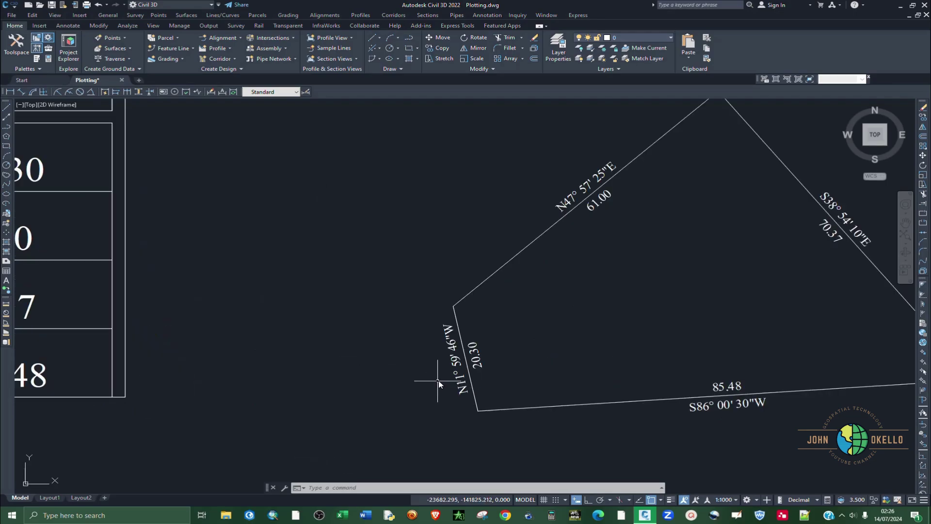
scroll(464, 383, down, 1)
scroll(465, 383, down, 2)
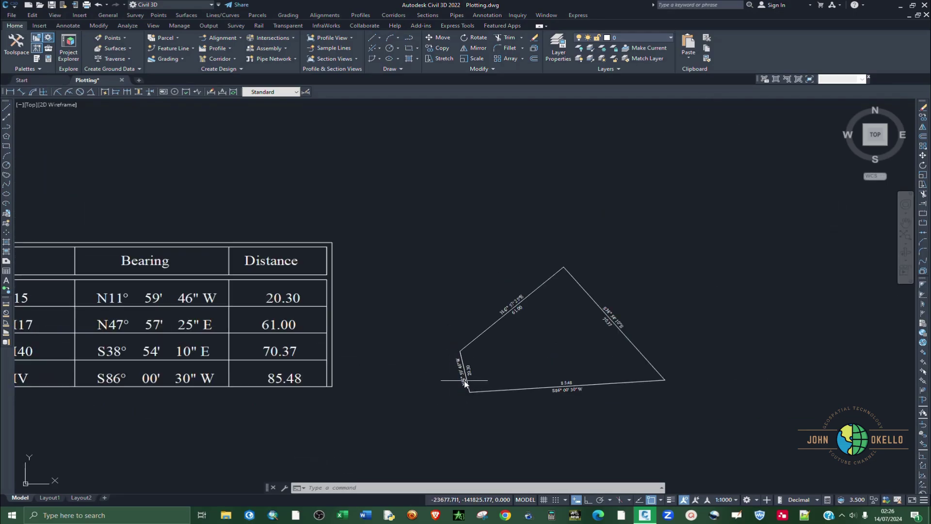
scroll(467, 365, up, 3)
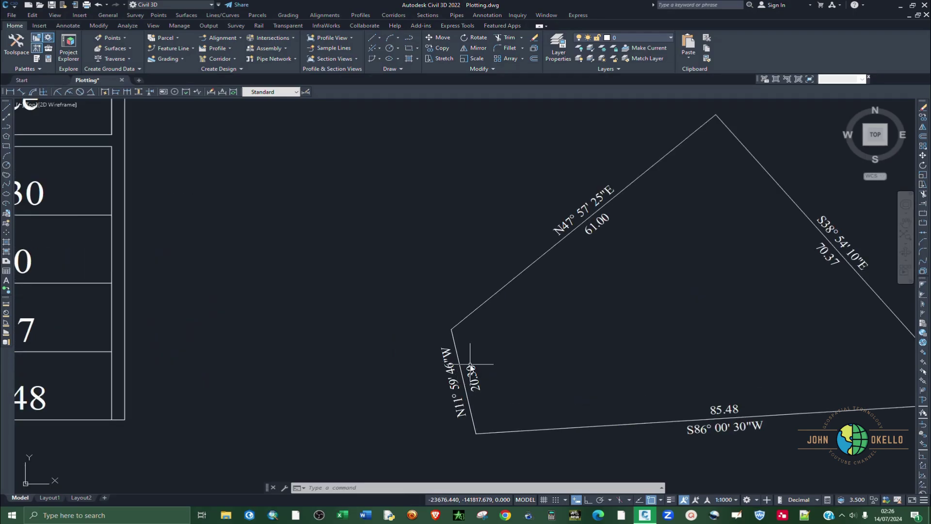
scroll(471, 368, down, 2)
scroll(470, 360, down, 1)
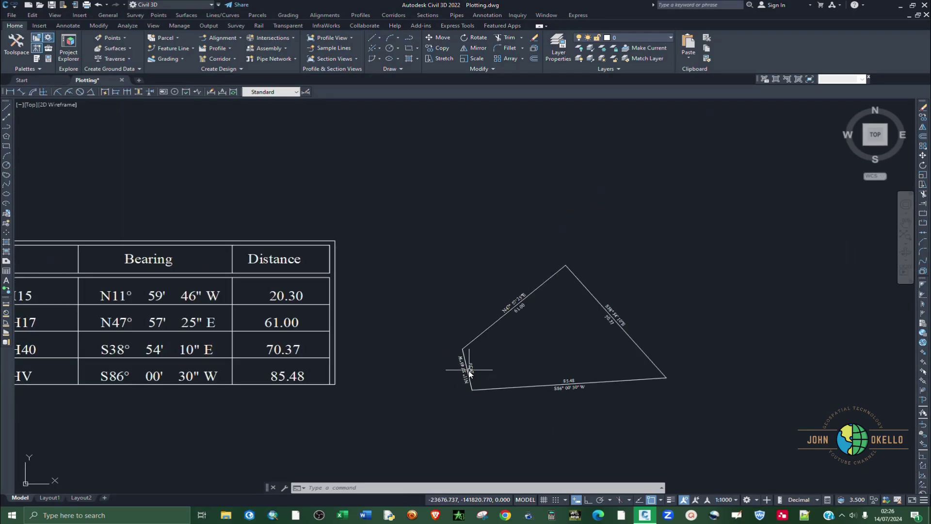
scroll(469, 370, up, 3)
scroll(474, 372, down, 2)
scroll(479, 372, up, 5)
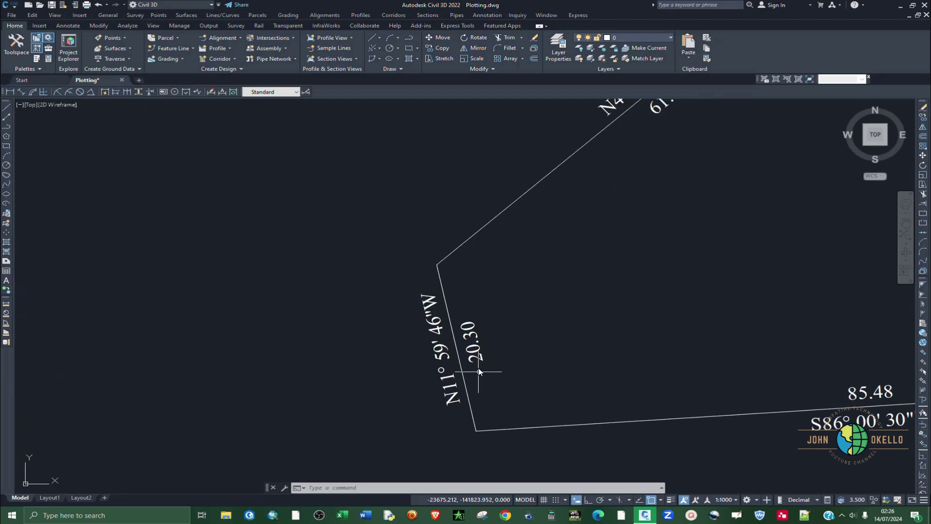
scroll(490, 359, down, 2)
scroll(490, 360, down, 4)
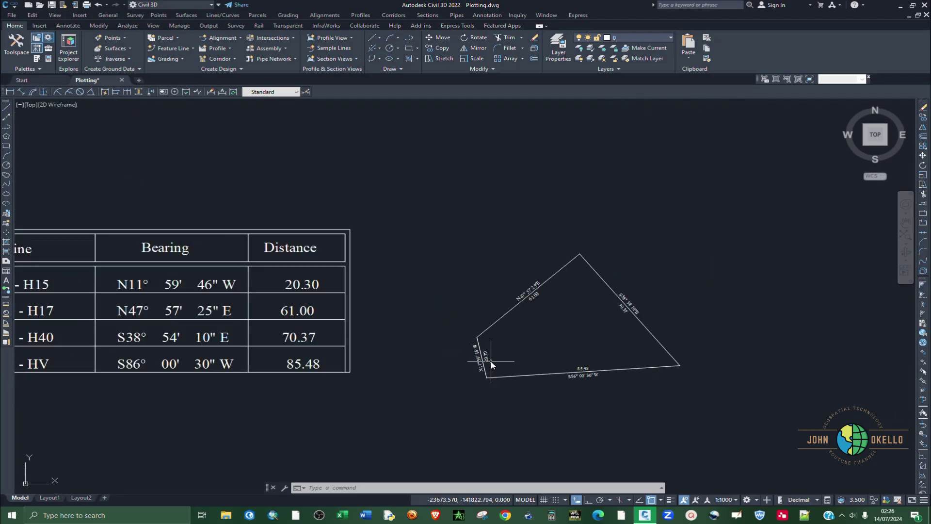
scroll(538, 301, up, 6)
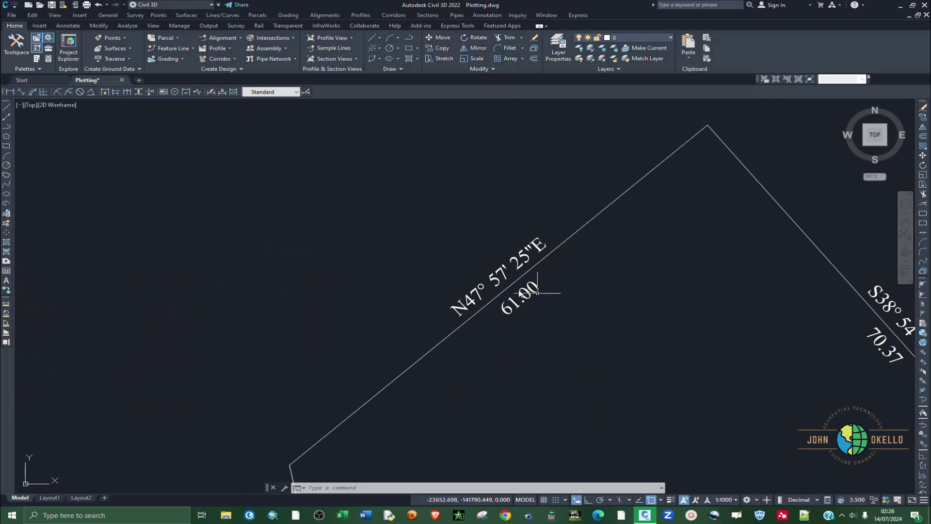
scroll(540, 280, down, 4)
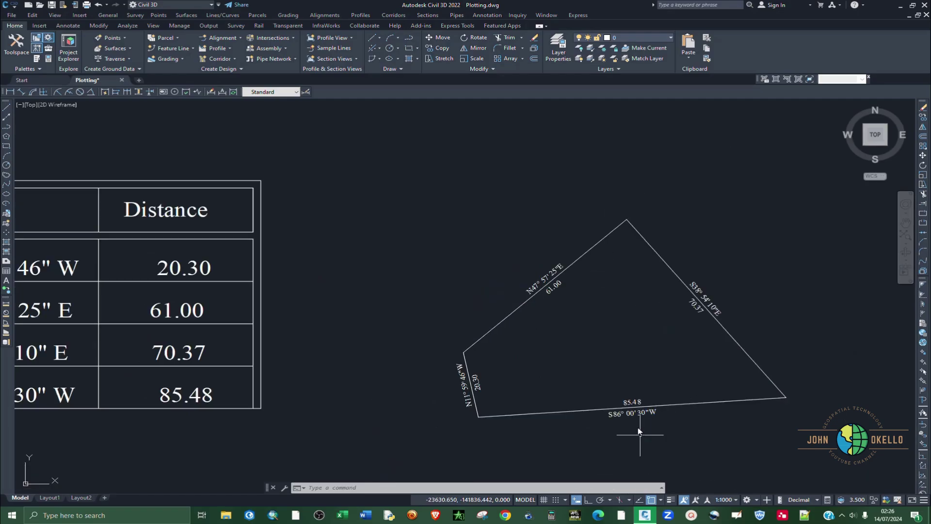
scroll(639, 430, up, 4)
scroll(646, 398, down, 5)
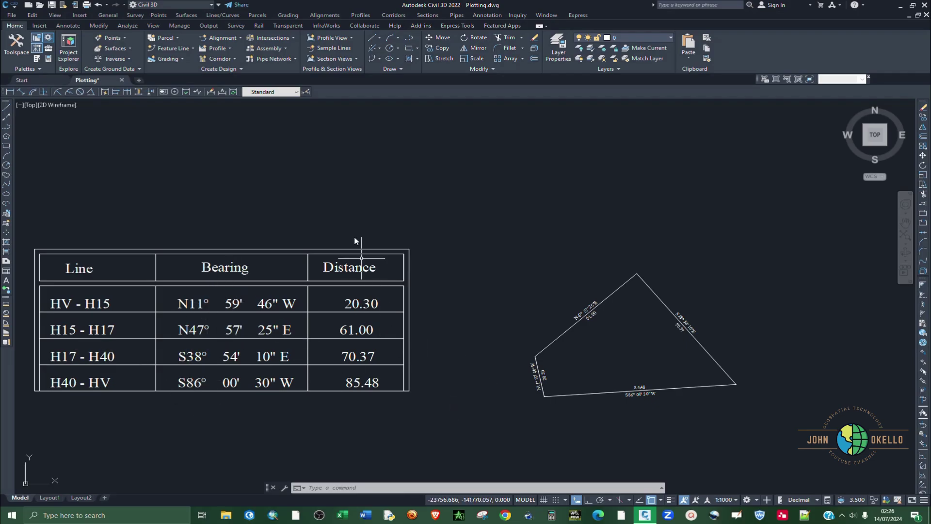
scroll(301, 209, up, 2)
scroll(301, 209, down, 2)
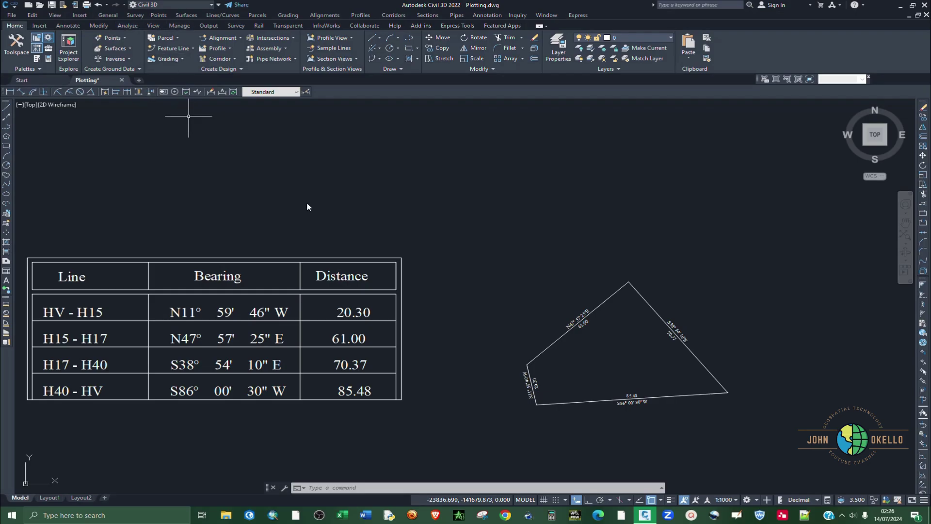
- Start Manual point creation from the Create Points menu, adjust Object Snap, then cancel placement
click(160, 15)
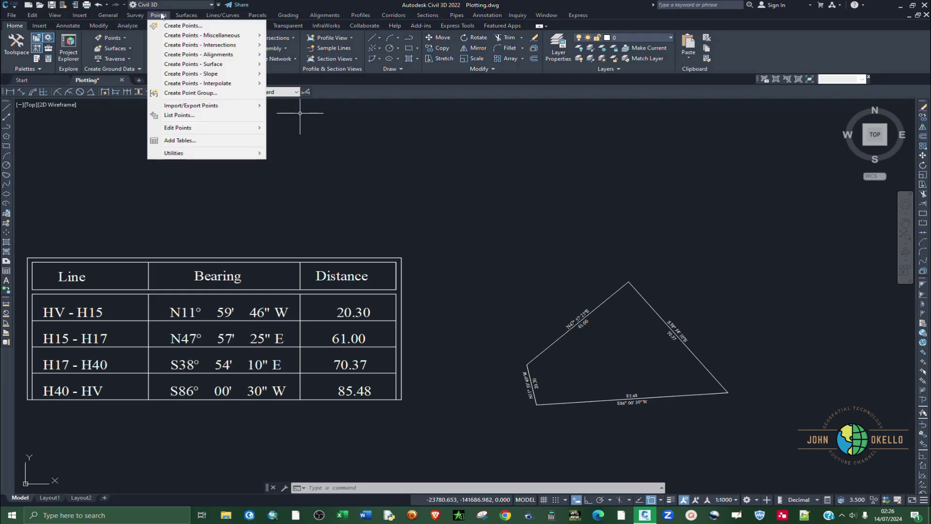
mouse_move(174, 36)
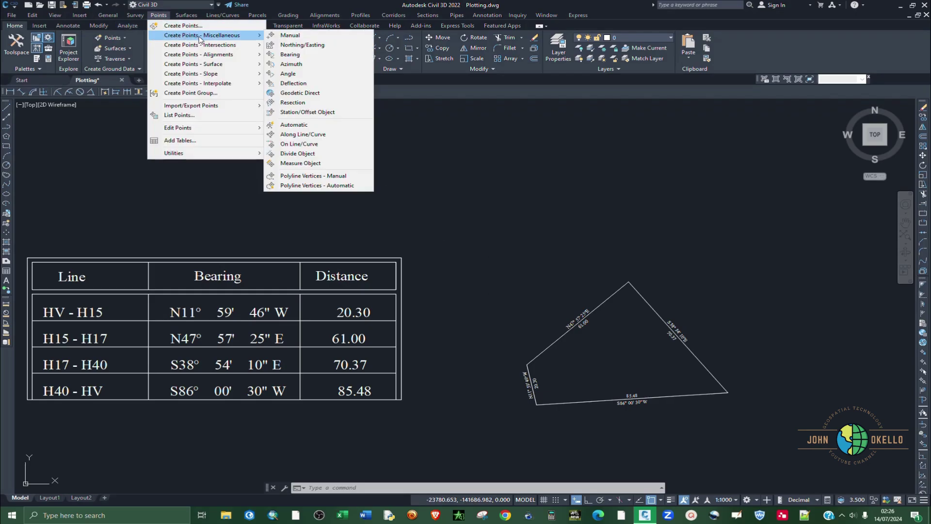
click(294, 36)
scroll(536, 415, up, 2)
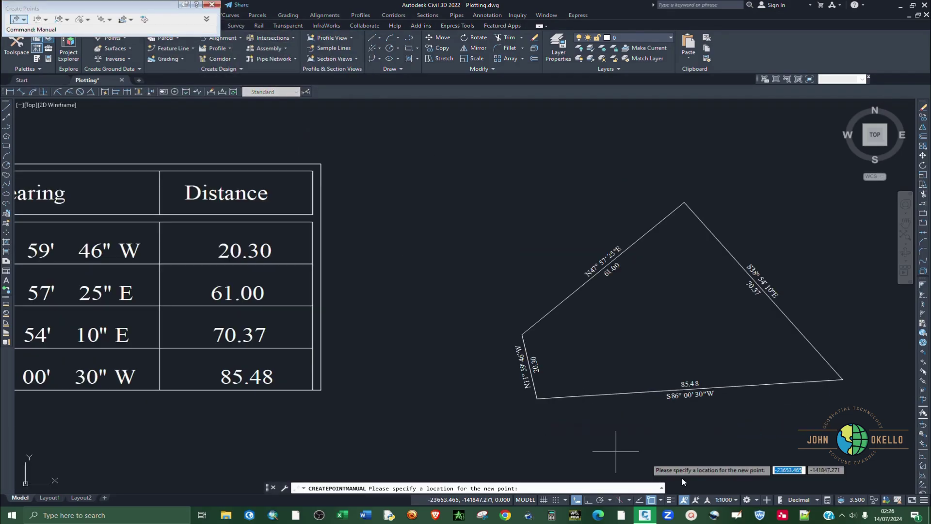
click(661, 500)
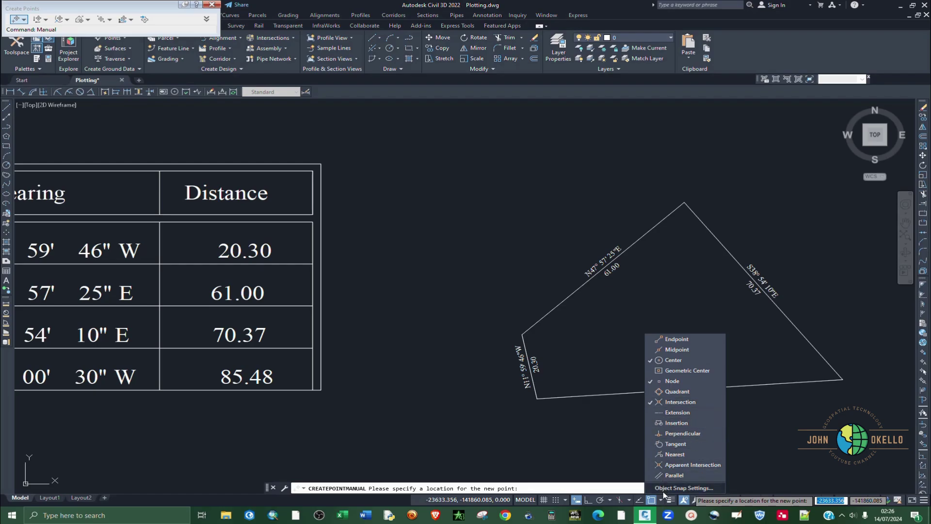
click(662, 500)
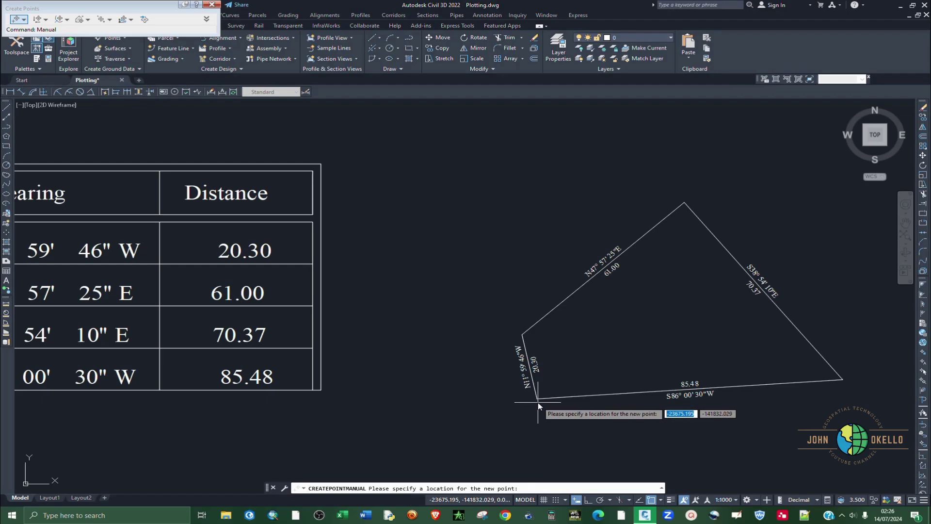
key(Escape)
scroll(544, 402, up, 5)
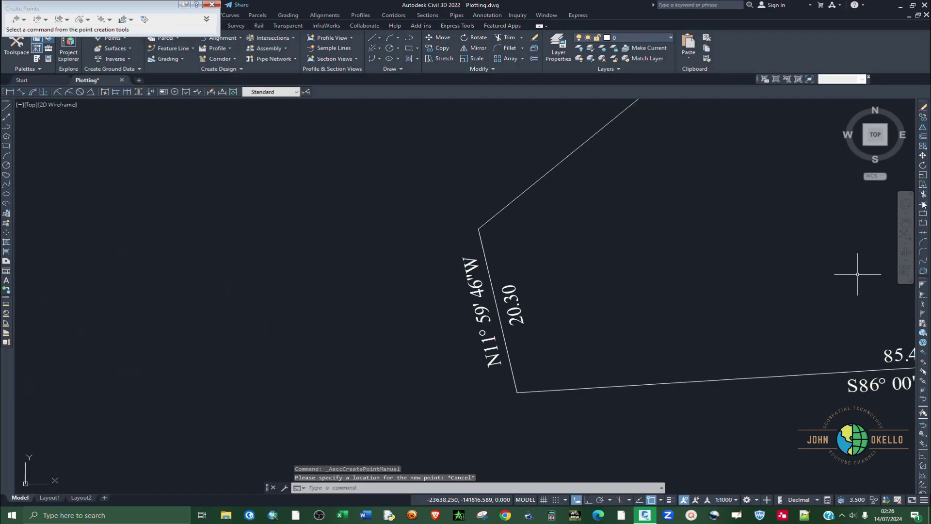
- Start extending a boundary line near the corner, then cancel EXTEND
click(924, 204)
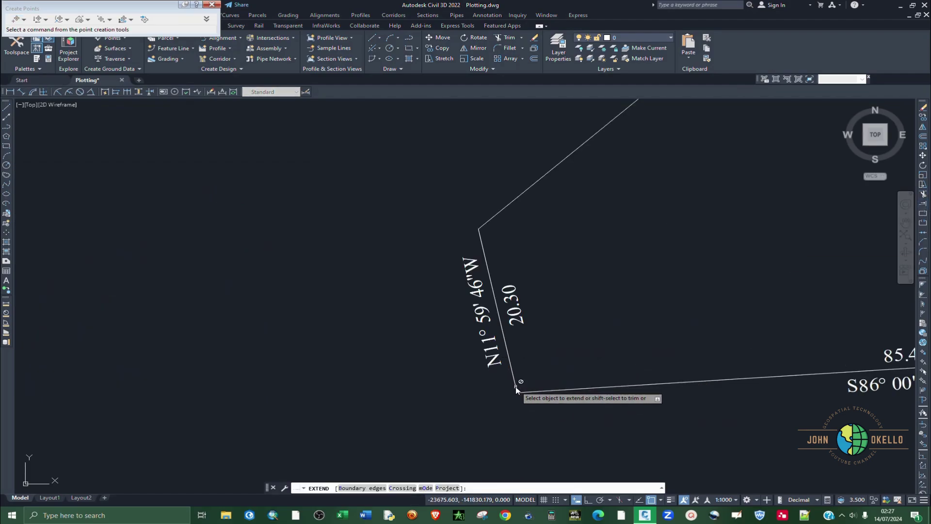
click(516, 386)
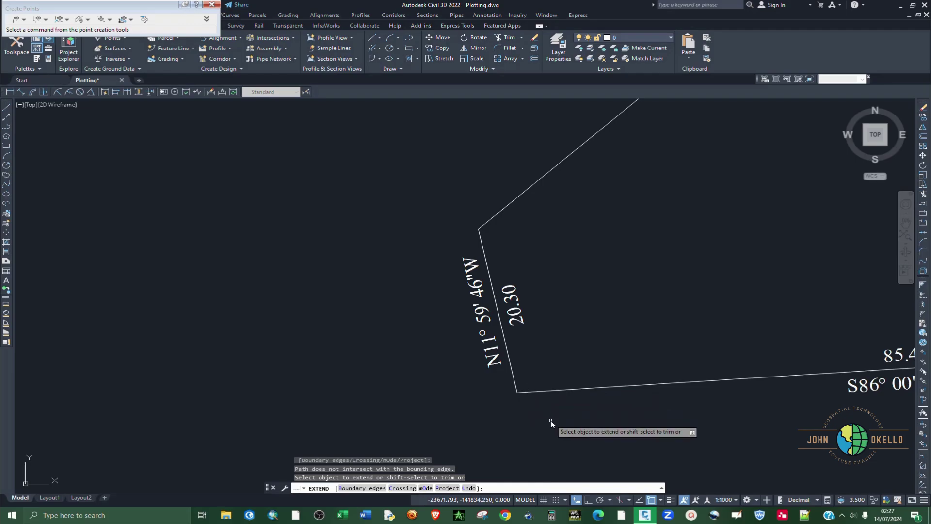
key(Escape)
- Save Plotting.dwg, check Object Snap modes, and close the Create Points toolbar
key(ctrl+s)
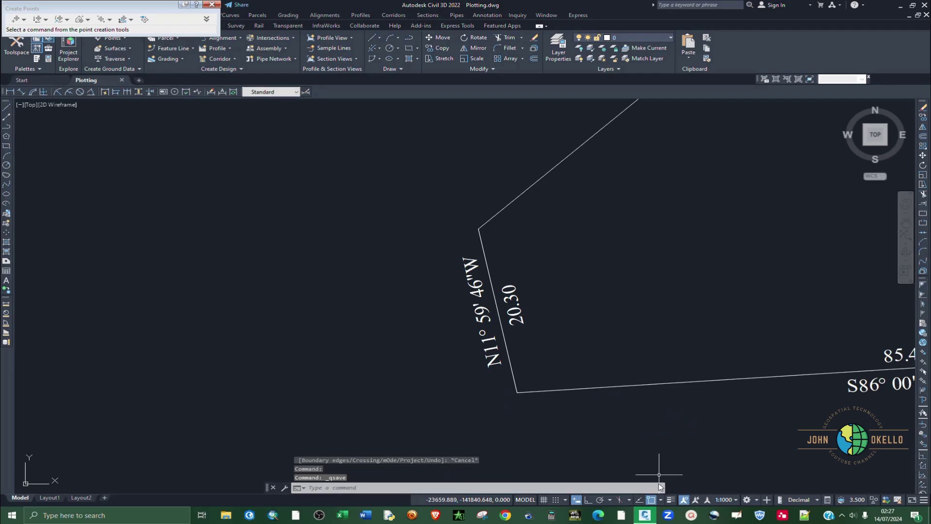
click(661, 500)
click(211, 5)
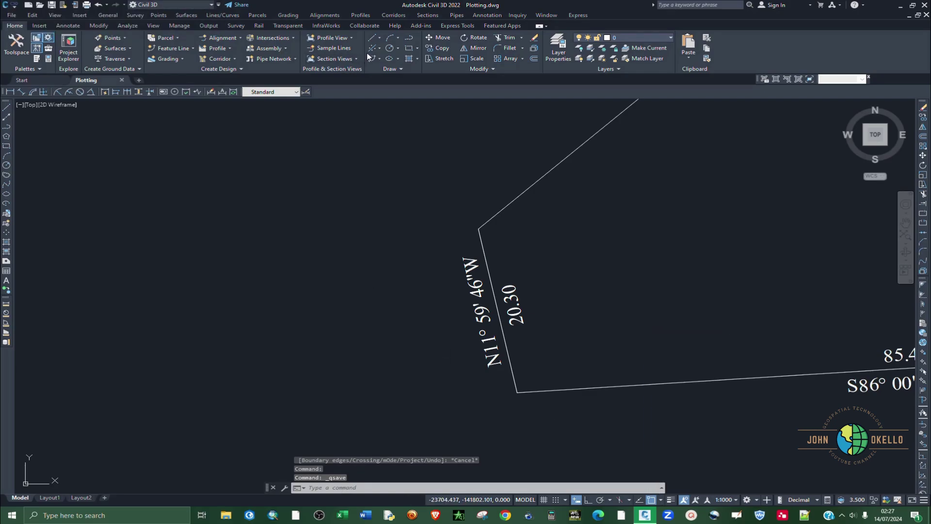
- Start a Manual point from Create Points - Miscellaneous and pick the parcel's lower-left corner
click(159, 15)
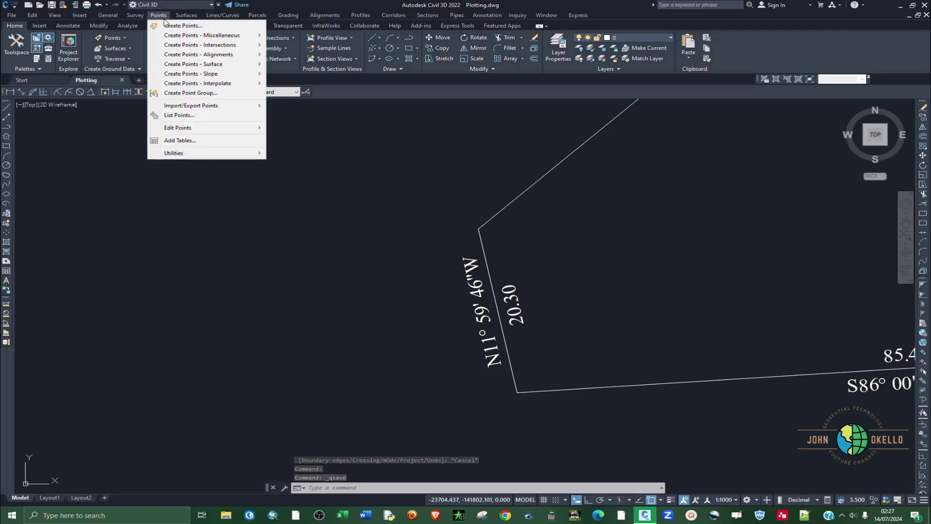
mouse_move(206, 36)
click(290, 36)
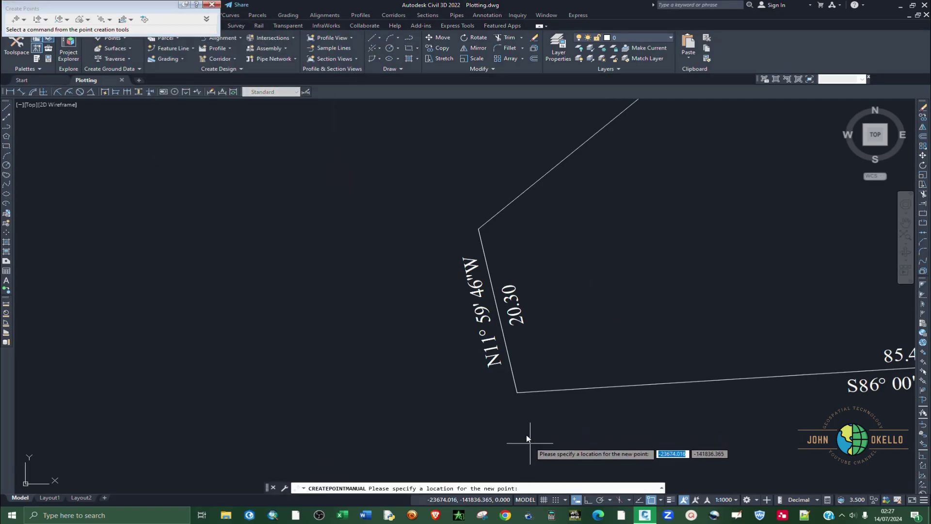
click(517, 394)
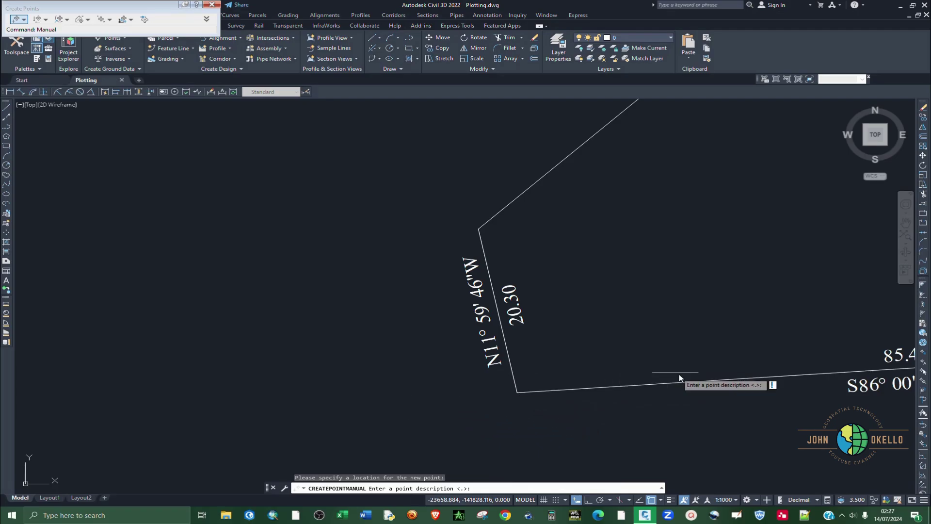
scroll(682, 381, down, 6)
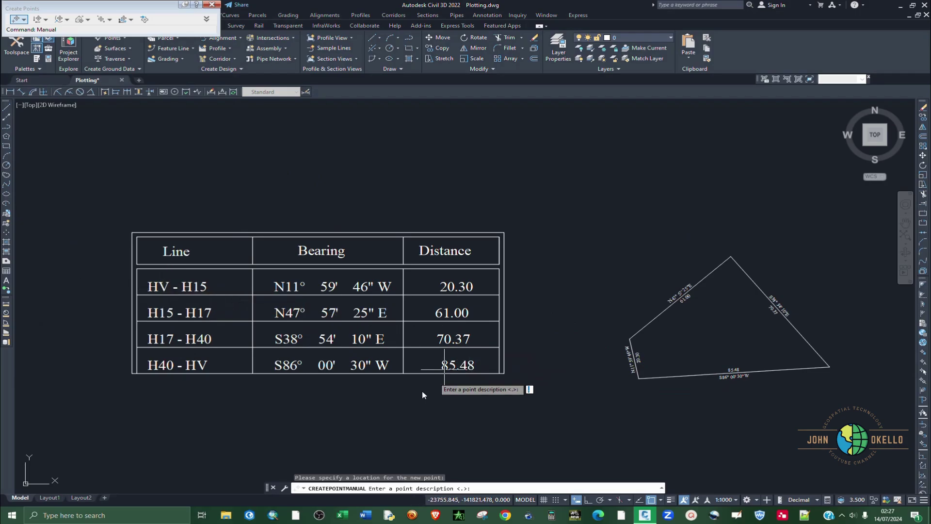
scroll(707, 382, up, 3)
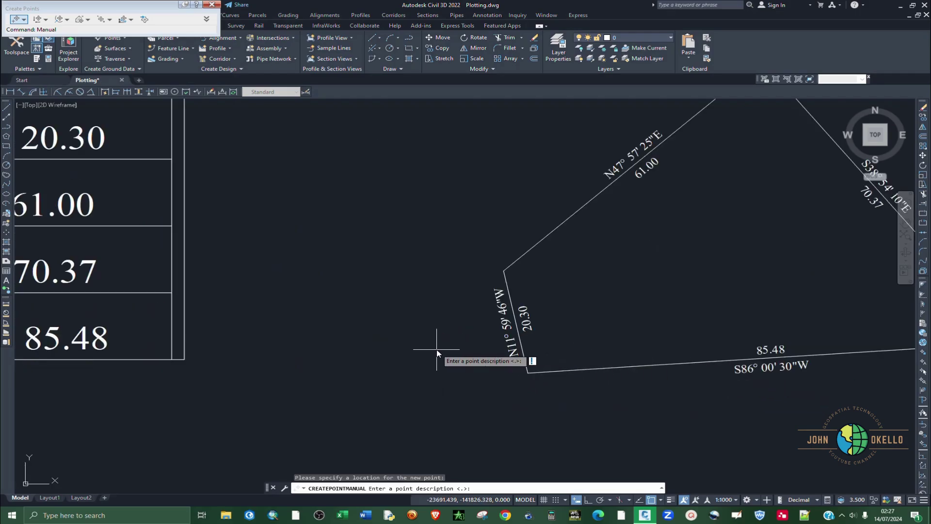
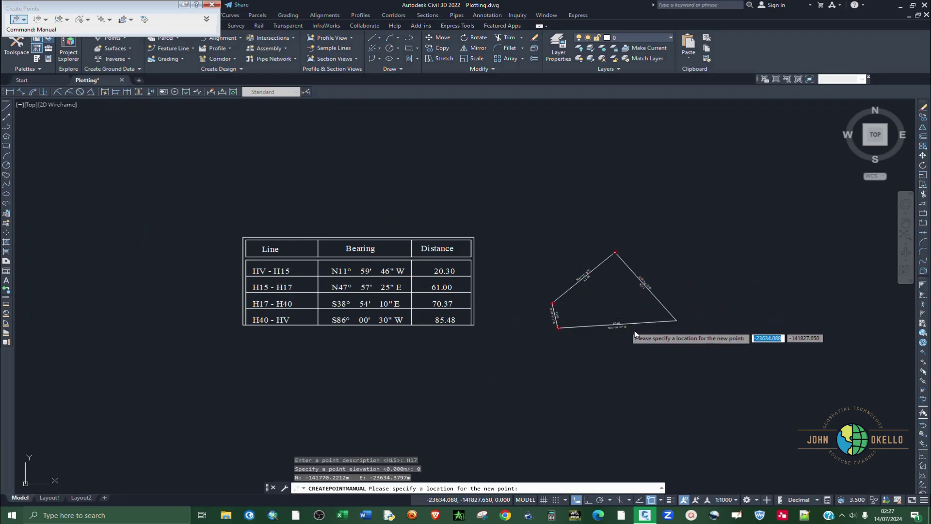
- Place a COGO point at the right traverse corner with description H40 and elevation 0
scroll(669, 328, up, 4)
click(687, 308)
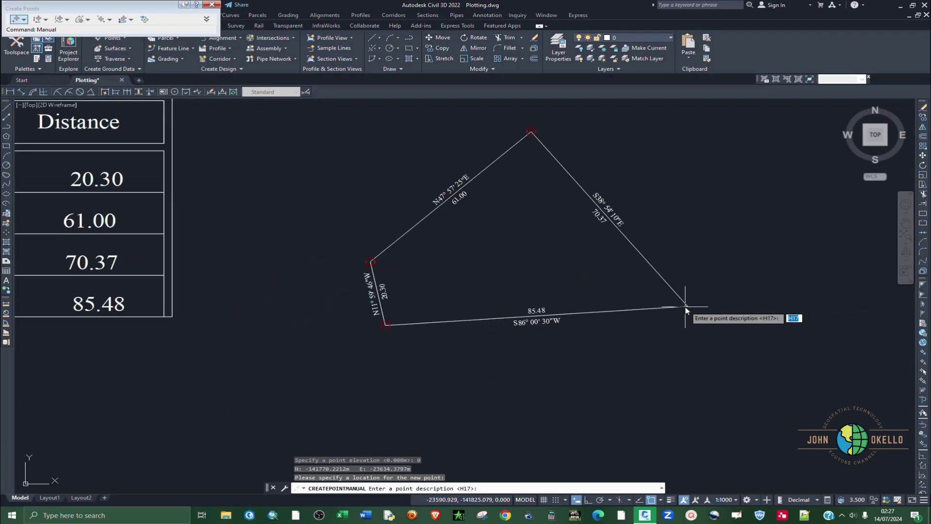
text(H40)
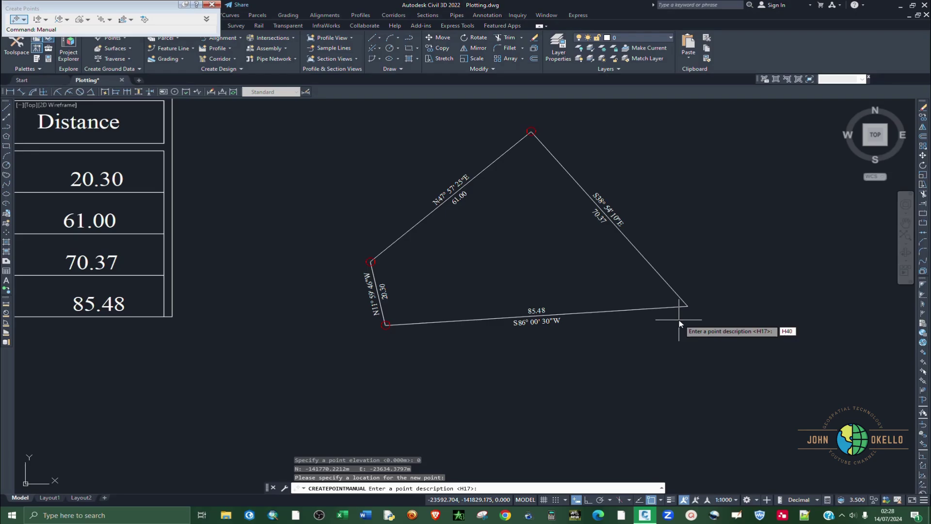
key(Return)
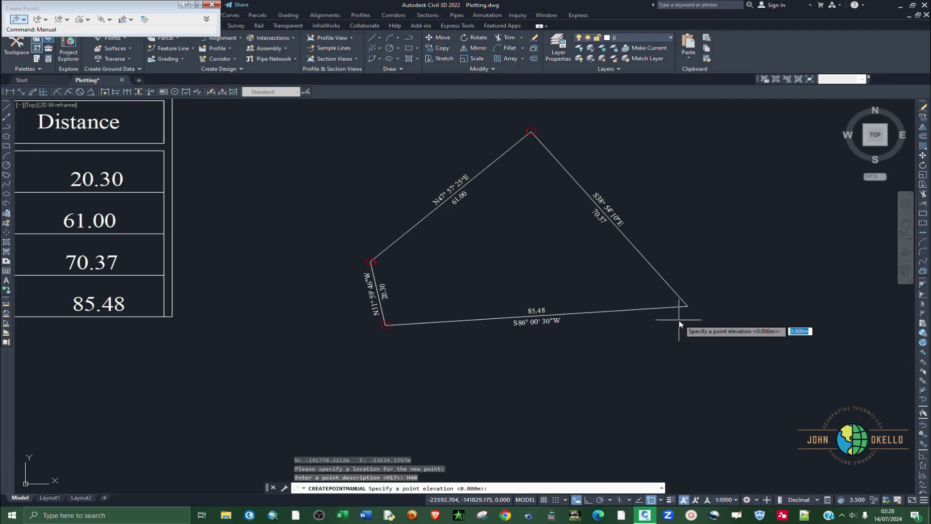
text(0)
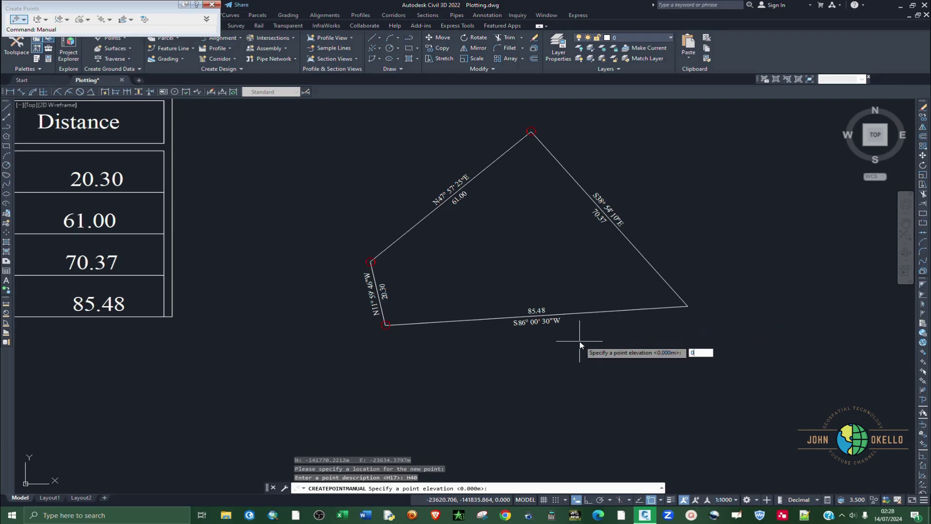
key(Return)
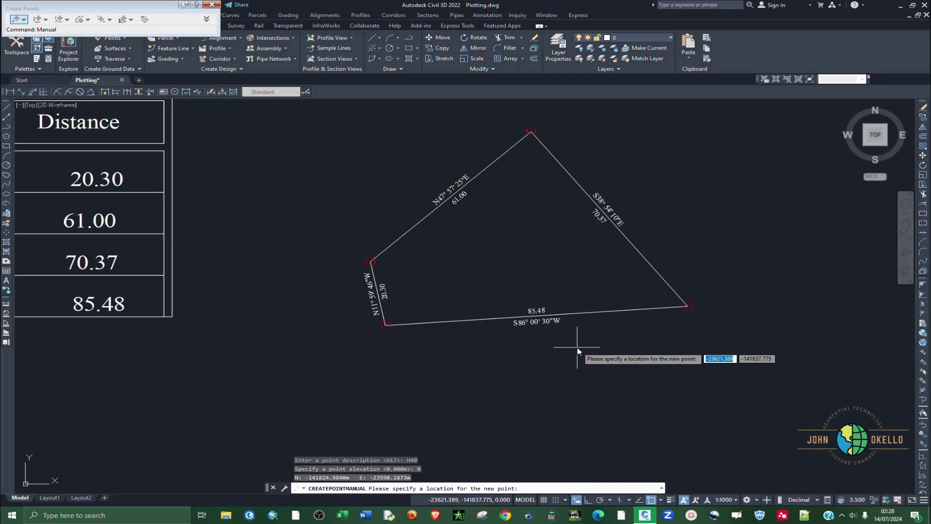
- End point placement, save Plotting.dwg, and close the Create Points toolbar
key(Escape)
key(ctrl+s)
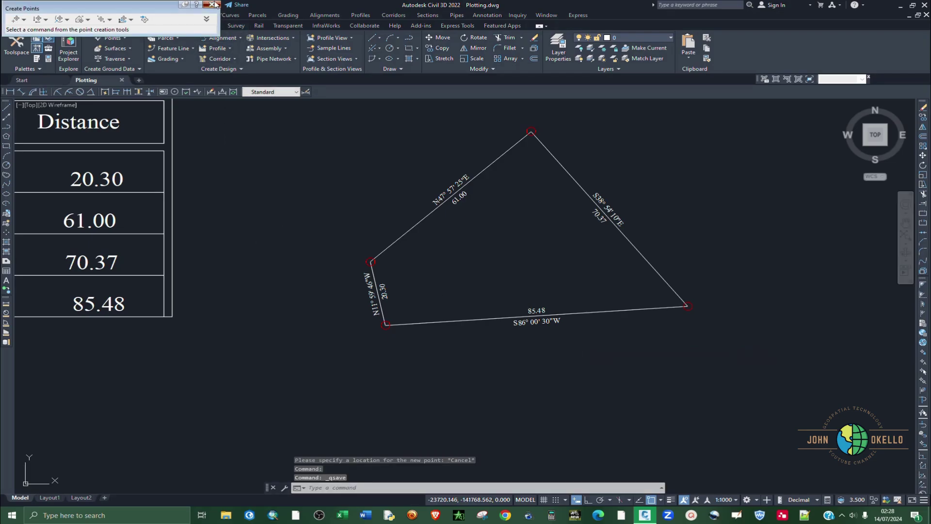
click(212, 5)
- Select the left-corner COGO point, extend the selection to all similar points, and show their properties
scroll(370, 275, up, 2)
click(370, 255)
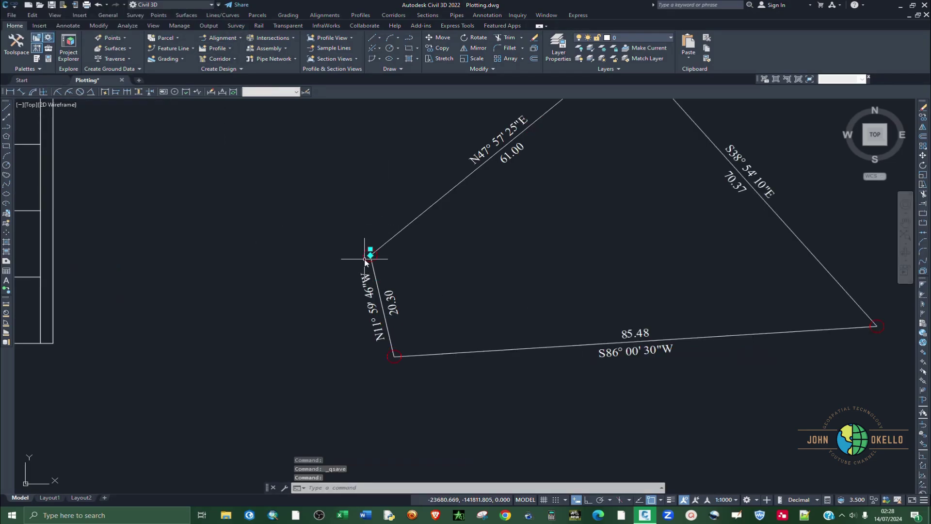
right_click(411, 270)
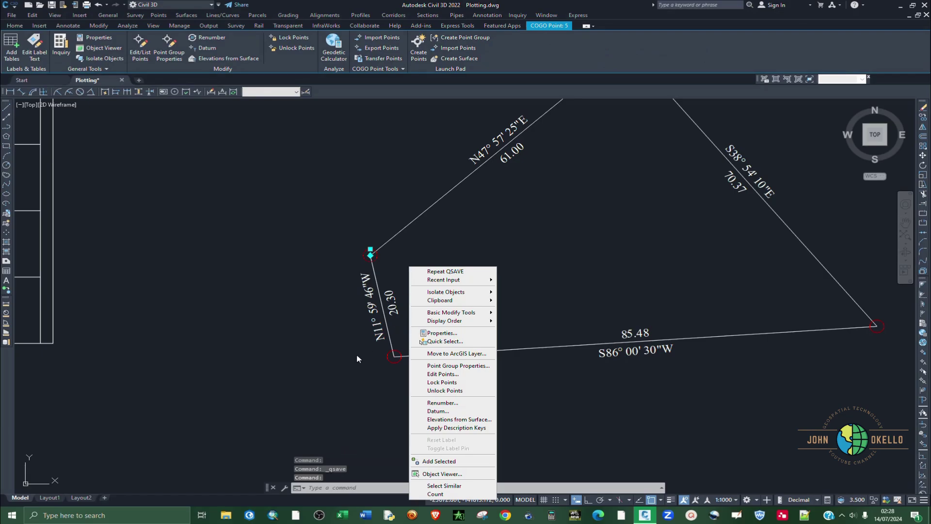
click(435, 486)
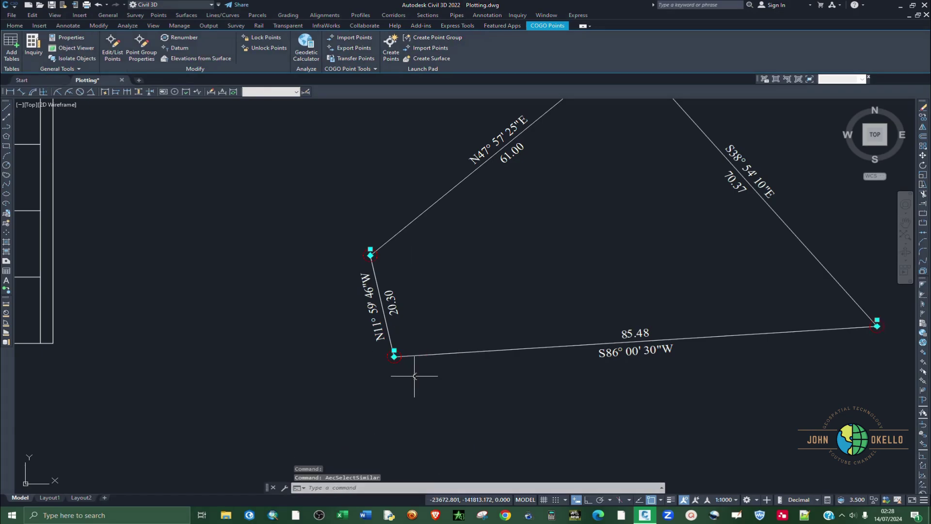
scroll(436, 378, down, 2)
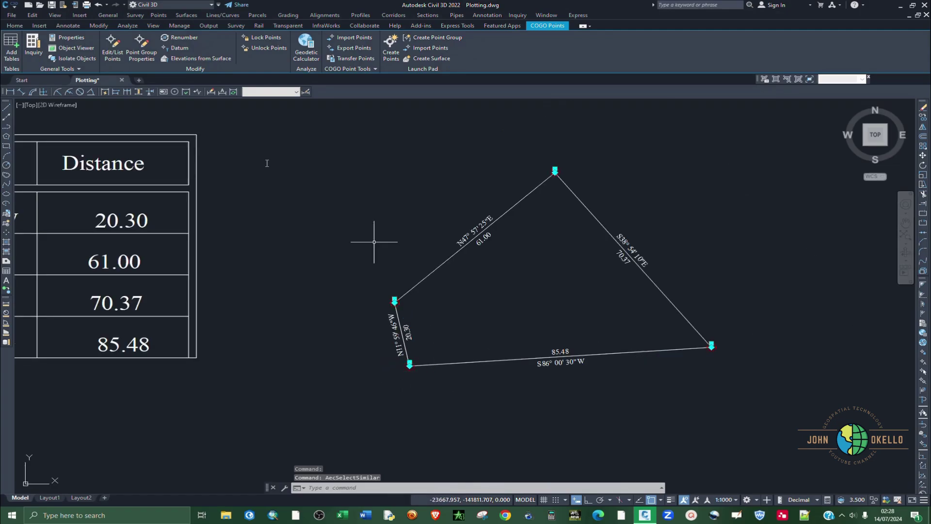
click(62, 36)
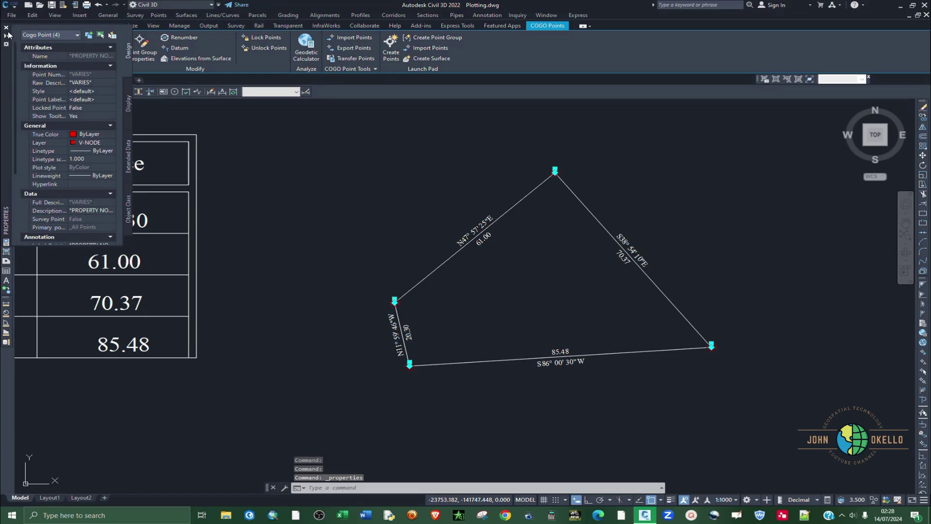
- Set the Point Label Style of the four selected points to Description Only
click(6, 28)
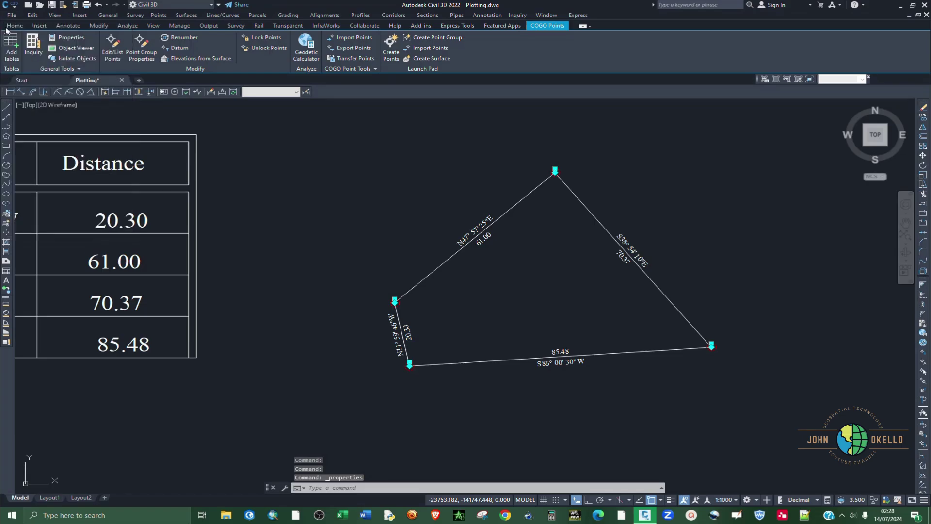
right_click(328, 185)
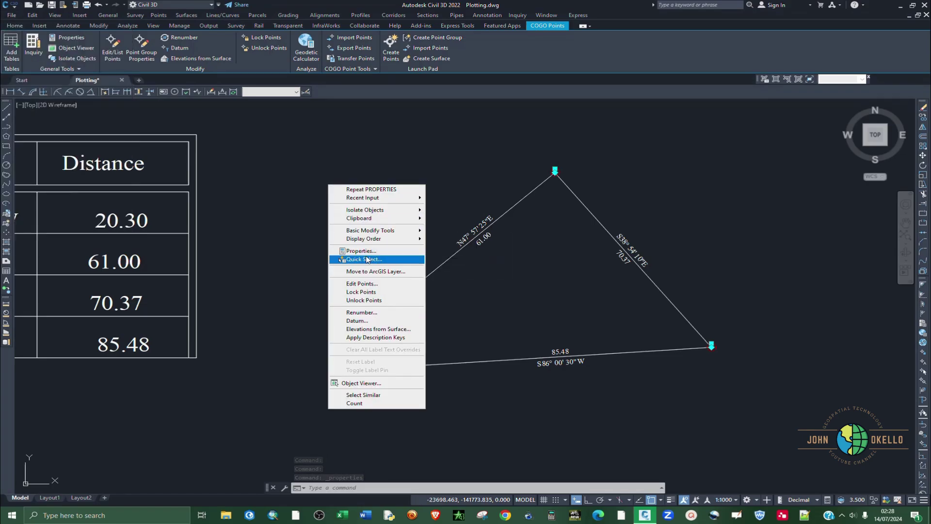
click(361, 250)
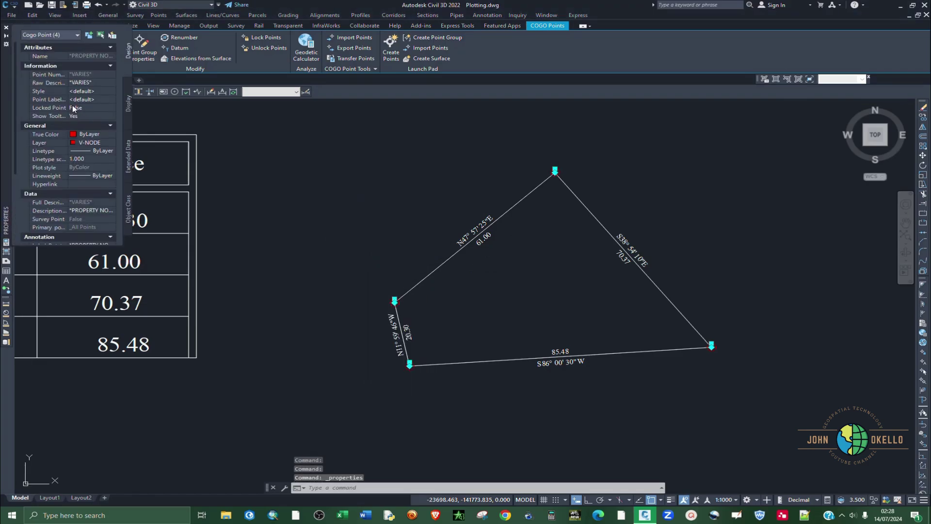
click(82, 101)
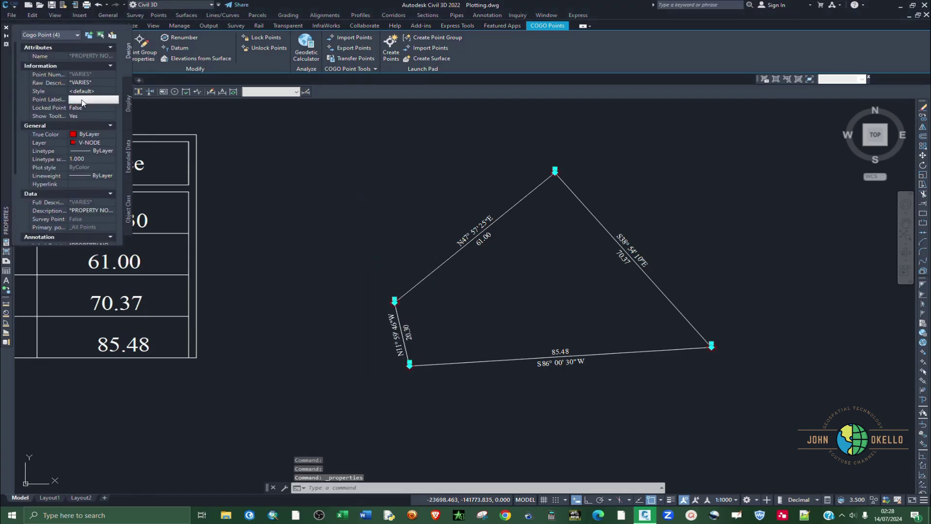
click(108, 99)
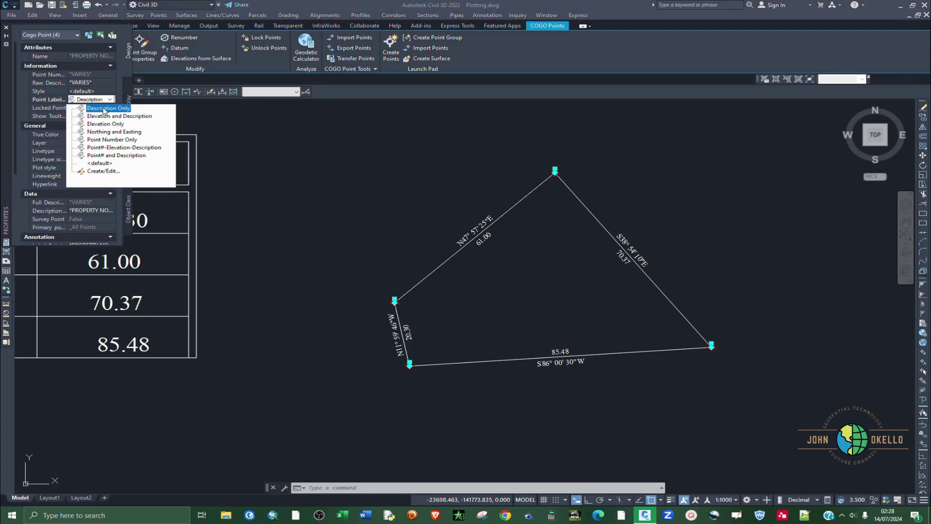
click(104, 108)
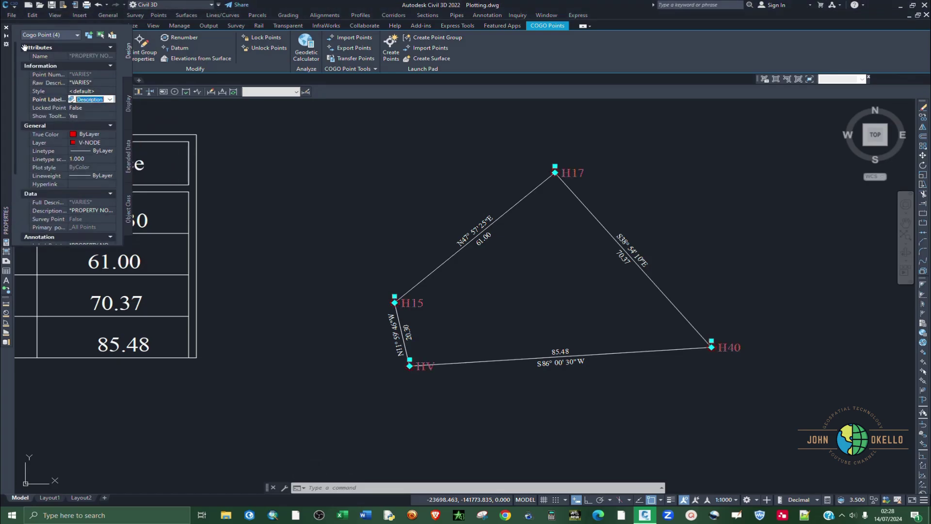
- Close the Properties palette, deselect the points, and save the drawing
click(6, 28)
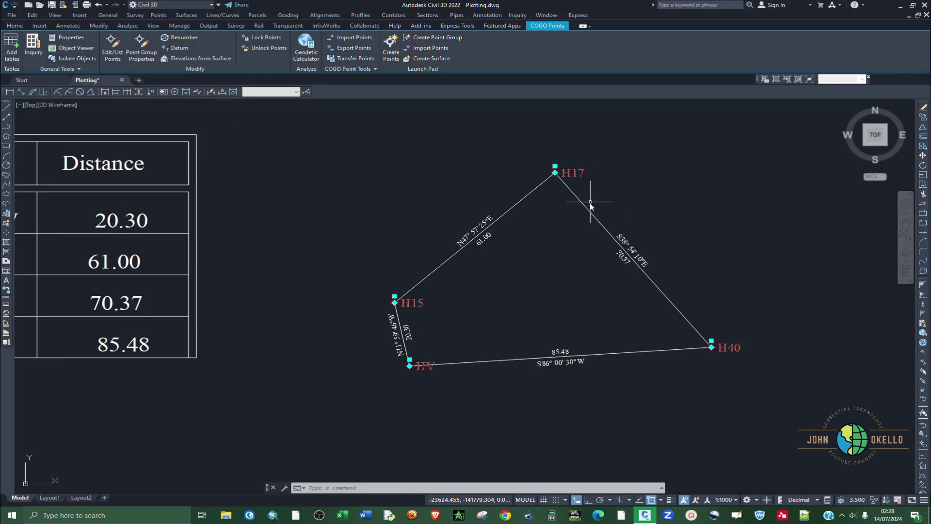
scroll(590, 202, down, 2)
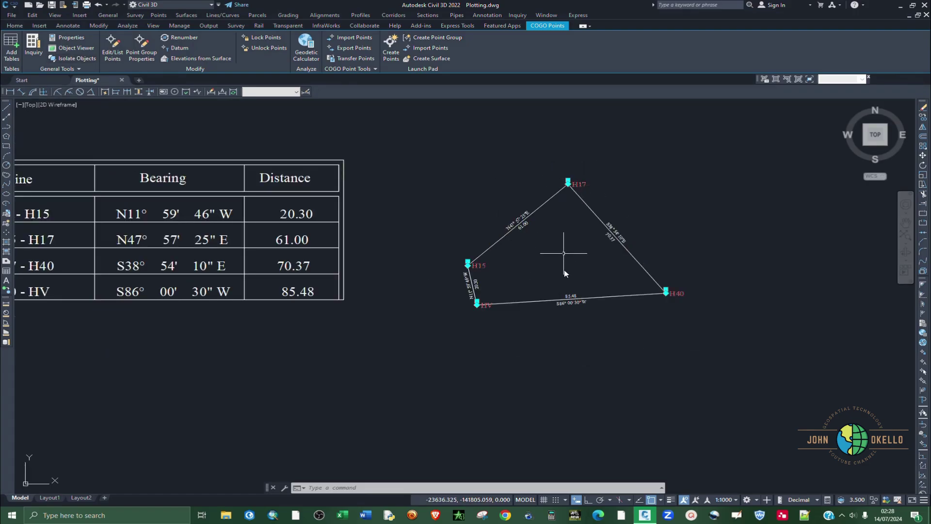
scroll(554, 301, down, 1)
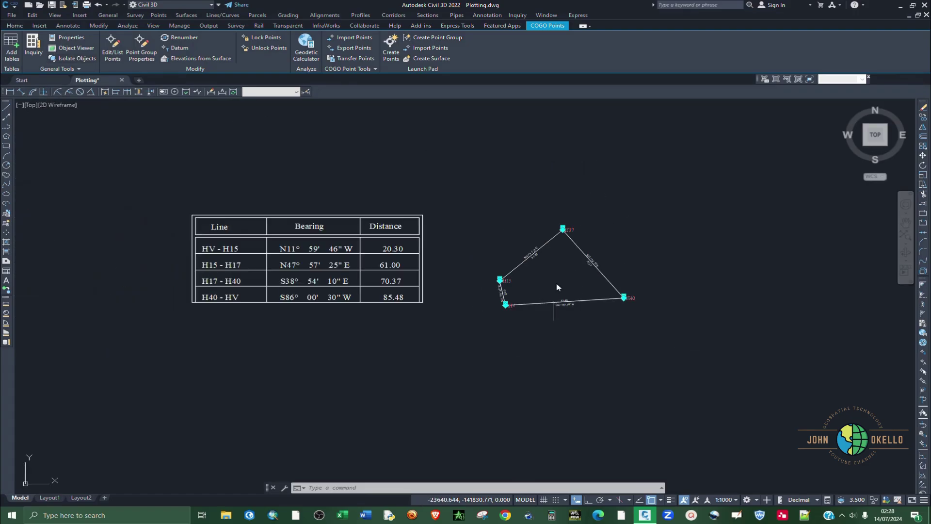
key(Escape)
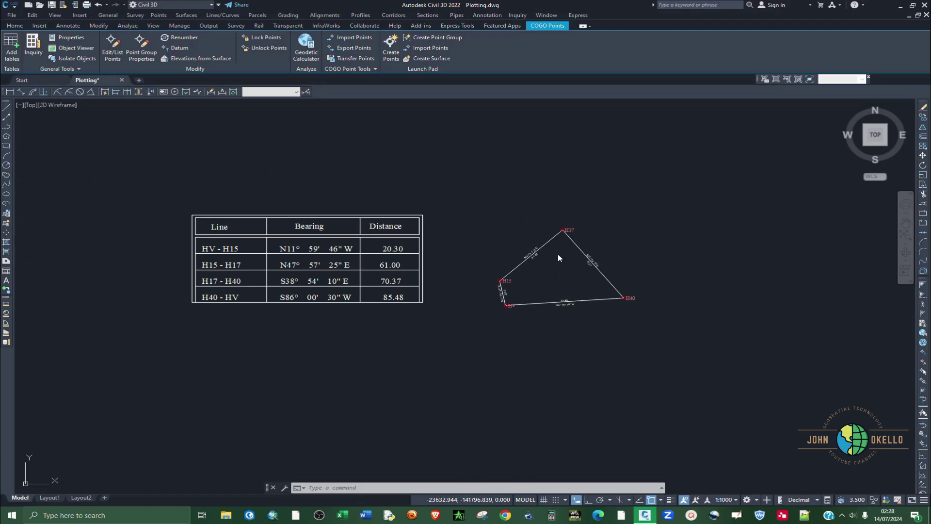
key(ctrl+s)
scroll(554, 243, up, 2)
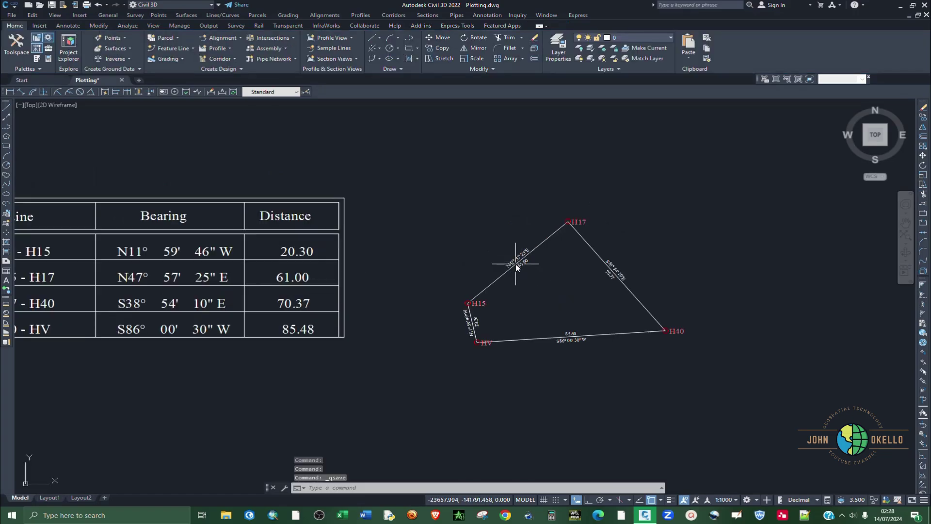
scroll(514, 264, up, 2)
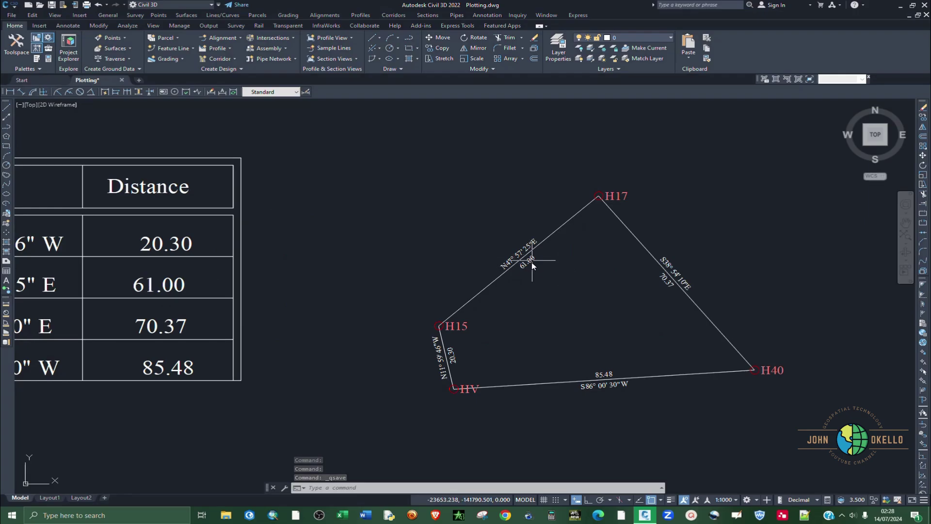